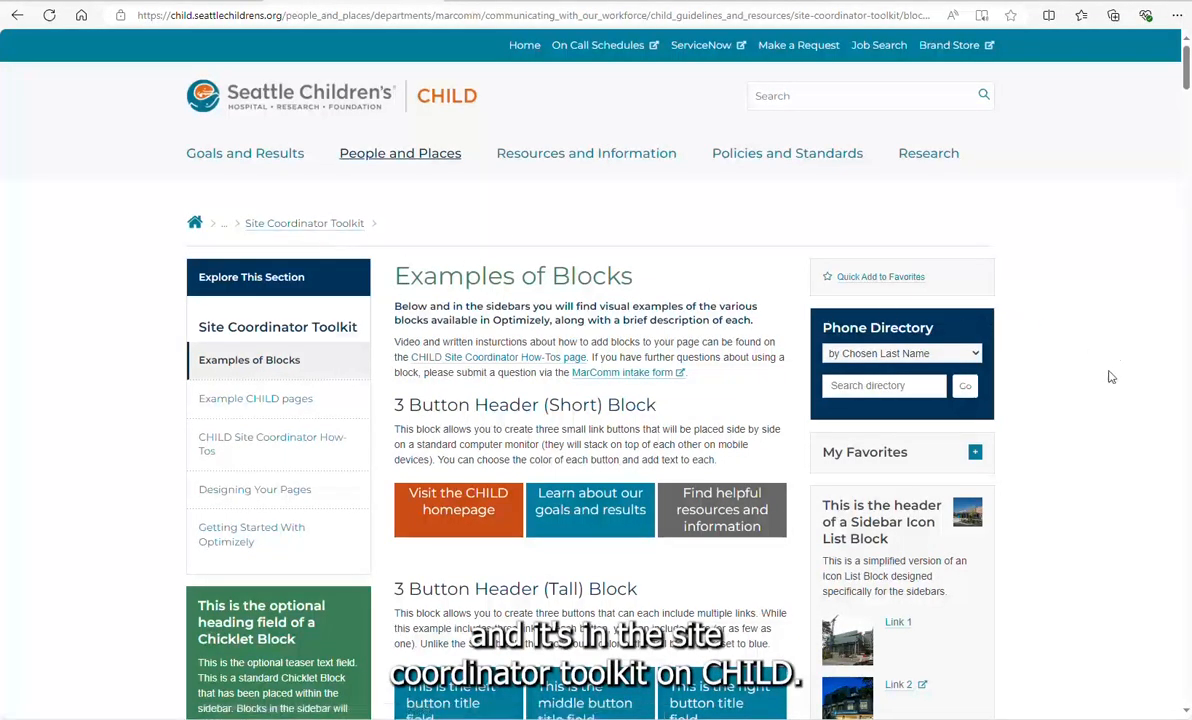
Step: Look through the example blocks and their descriptions on the Examples of Blocks page
scroll(777, 466, "down", 3)
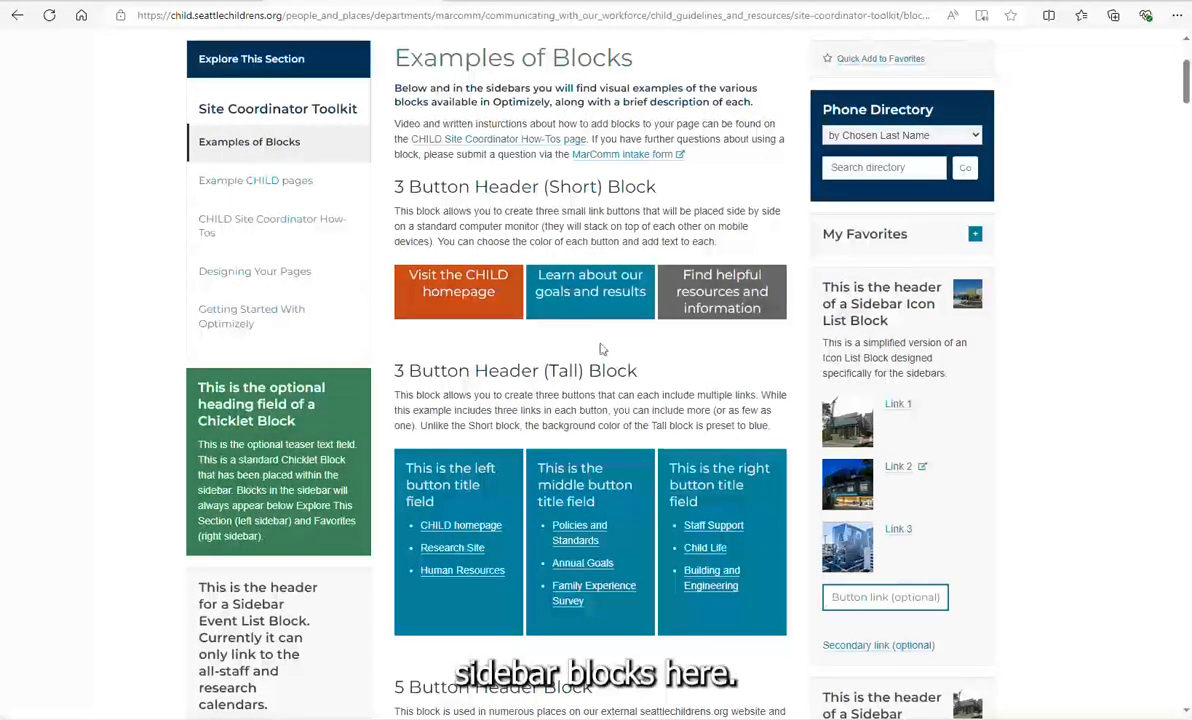
scroll(792, 290, "down", 10)
scroll(610, 366, "down", 20)
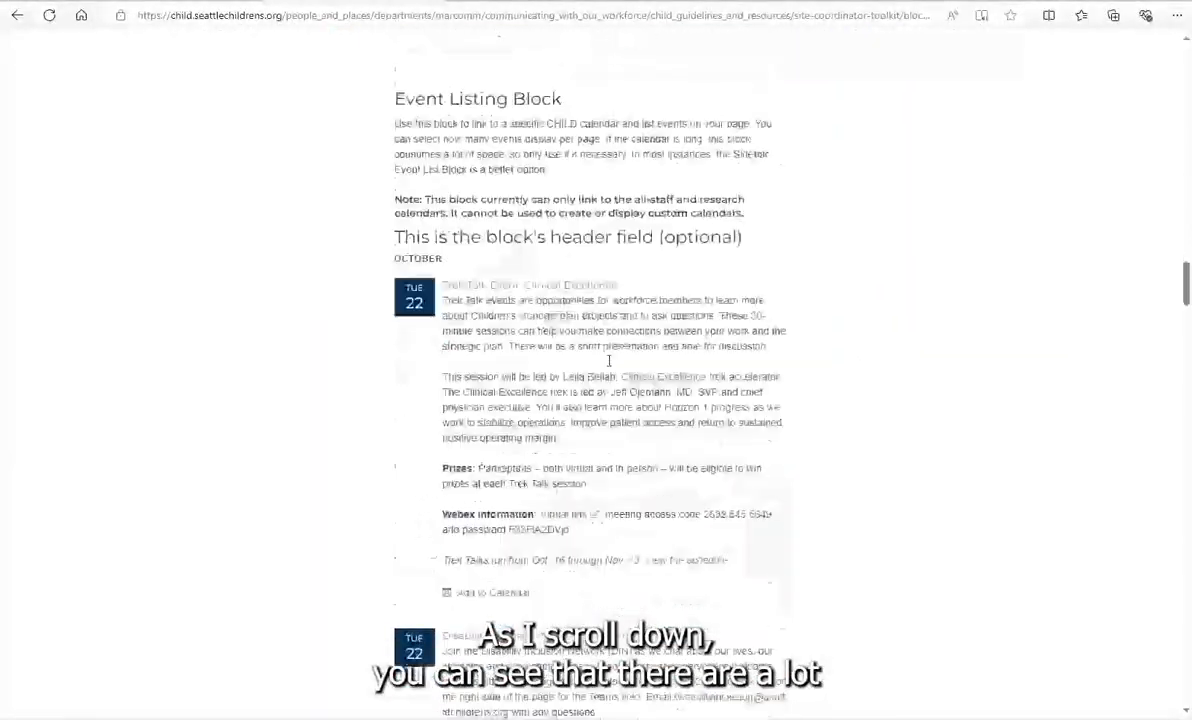
scroll(1184, 360, "down", 15)
left_click_drag(1186, 488, 1186, 67)
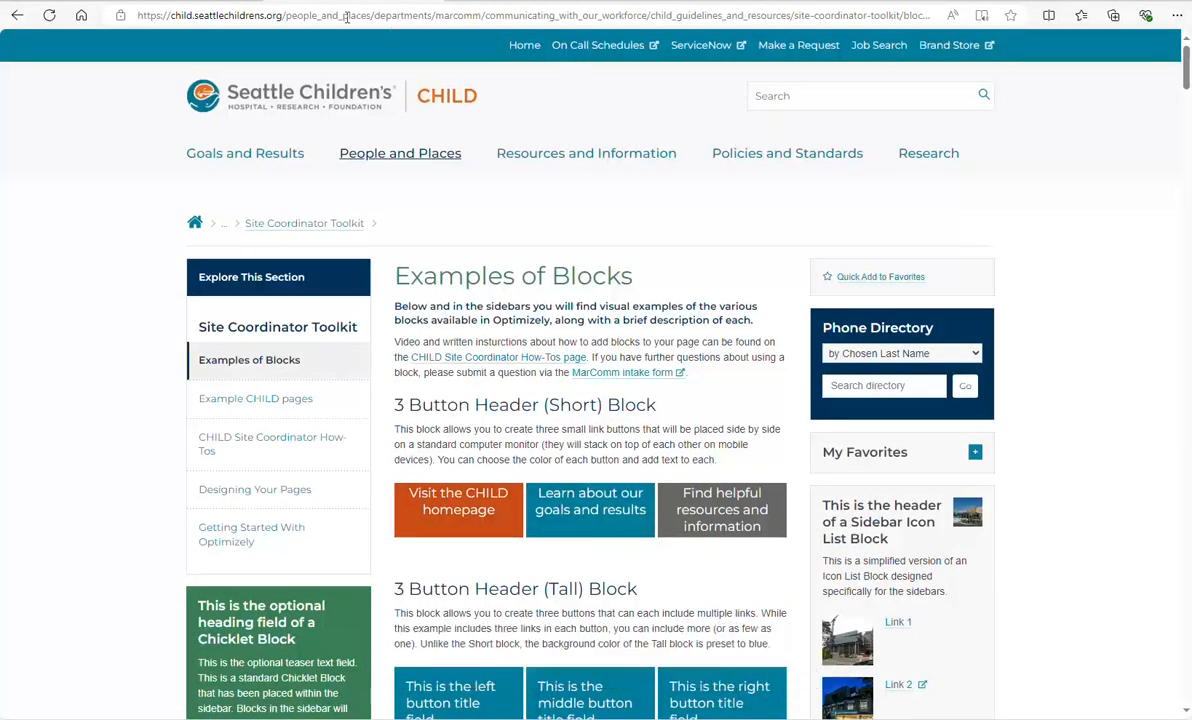
Step: Switch to the Optimizely CMS and browse the A-Z Listings, Alerts, Chicklets, Global and Goals and Results block folders
left_click(194, 2)
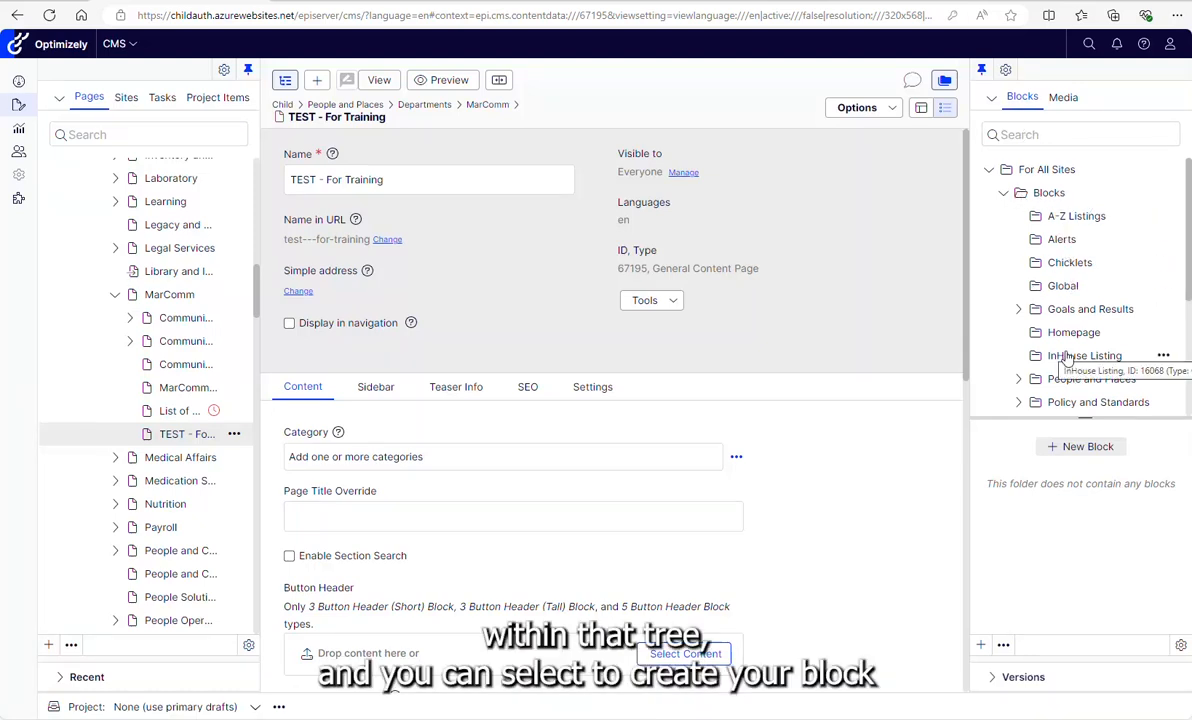
left_click(1076, 218)
left_click(1068, 240)
left_click(1075, 263)
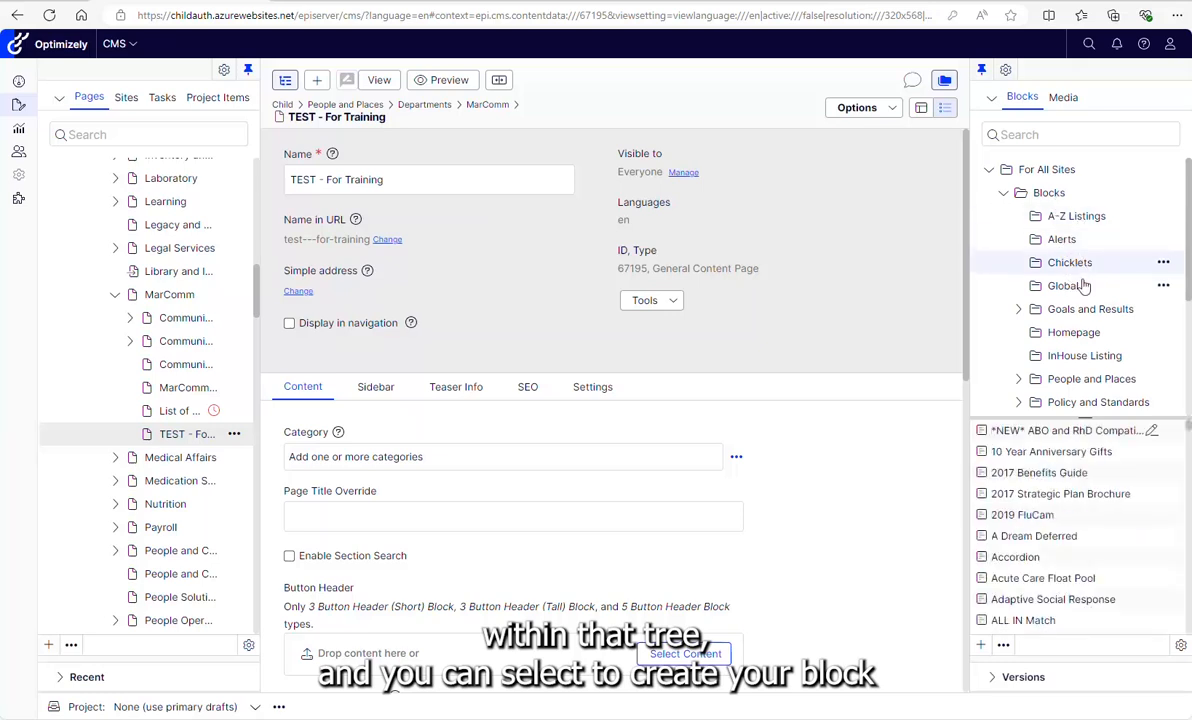
left_click(1084, 286)
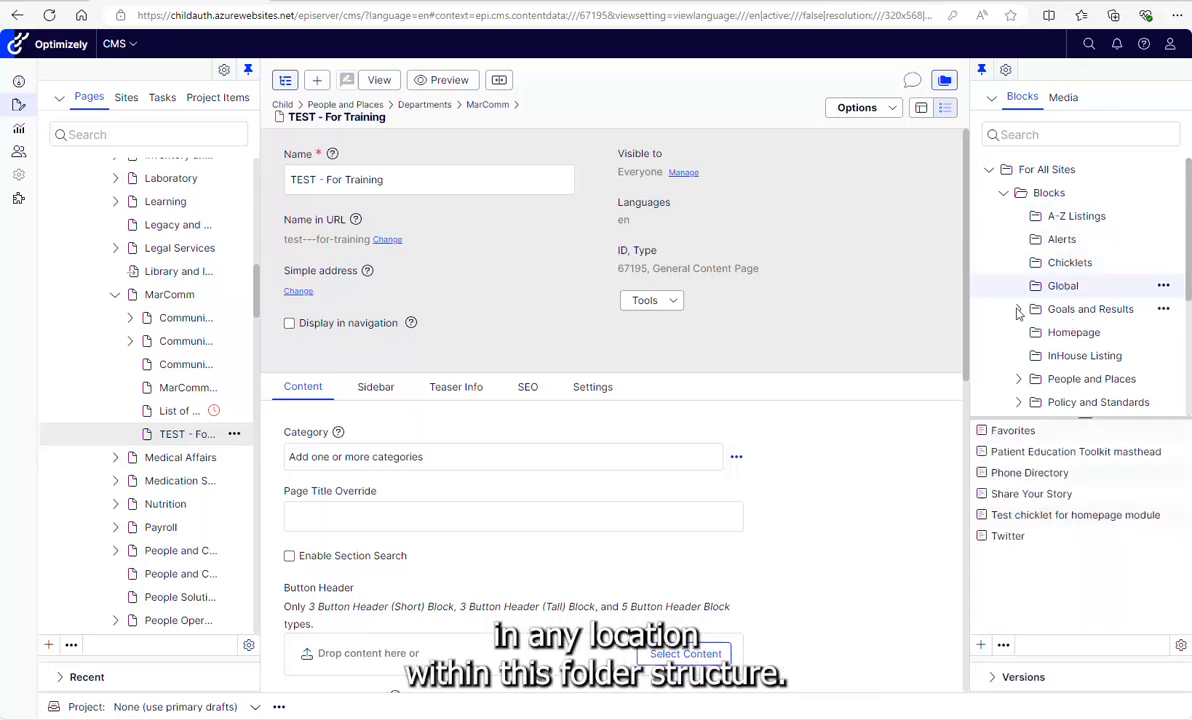
left_click(1018, 310)
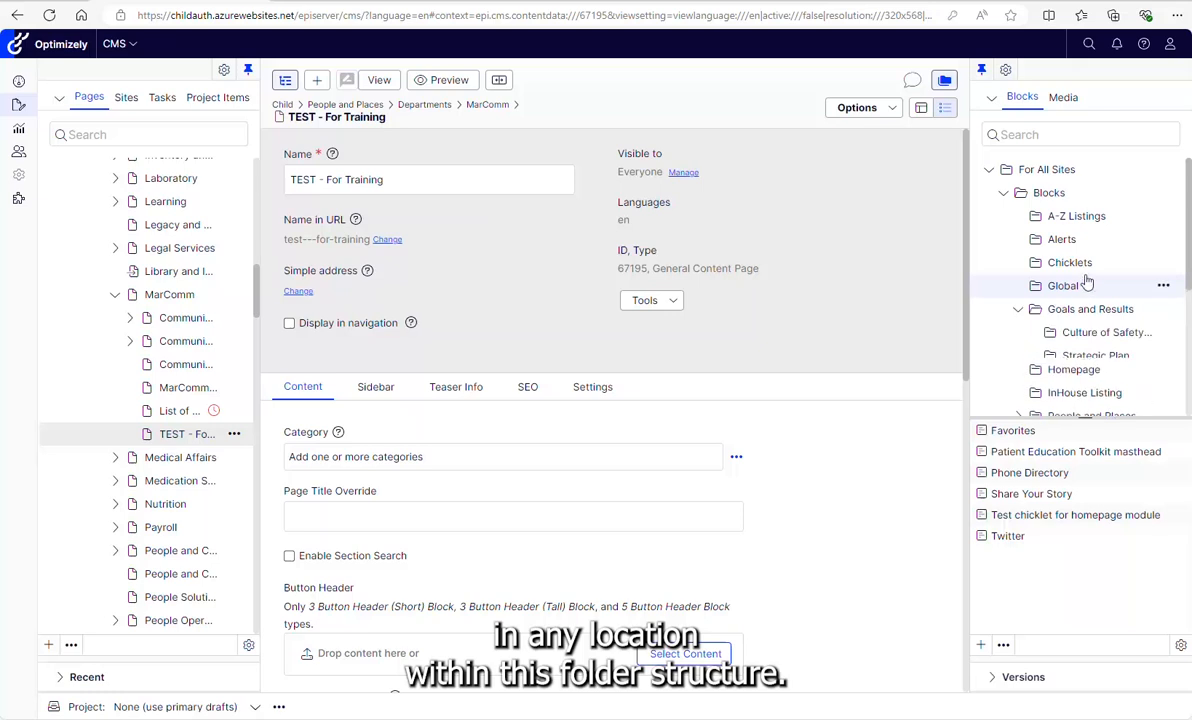
left_click(1019, 310)
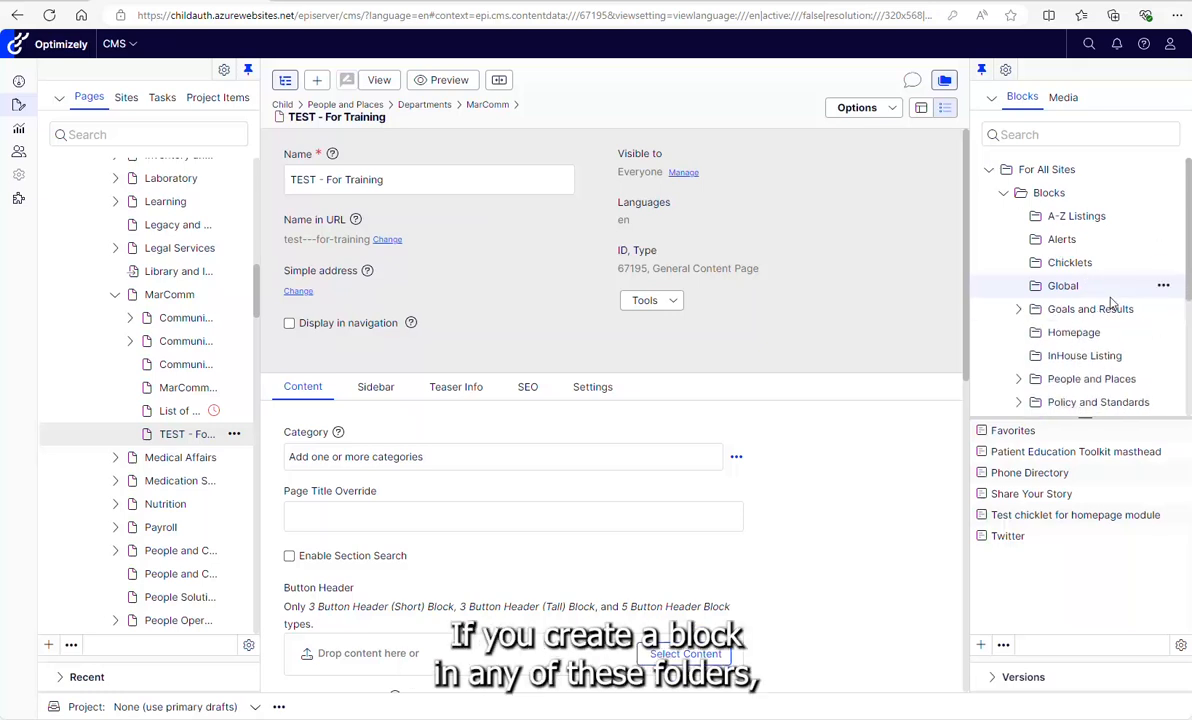
left_click(1071, 266)
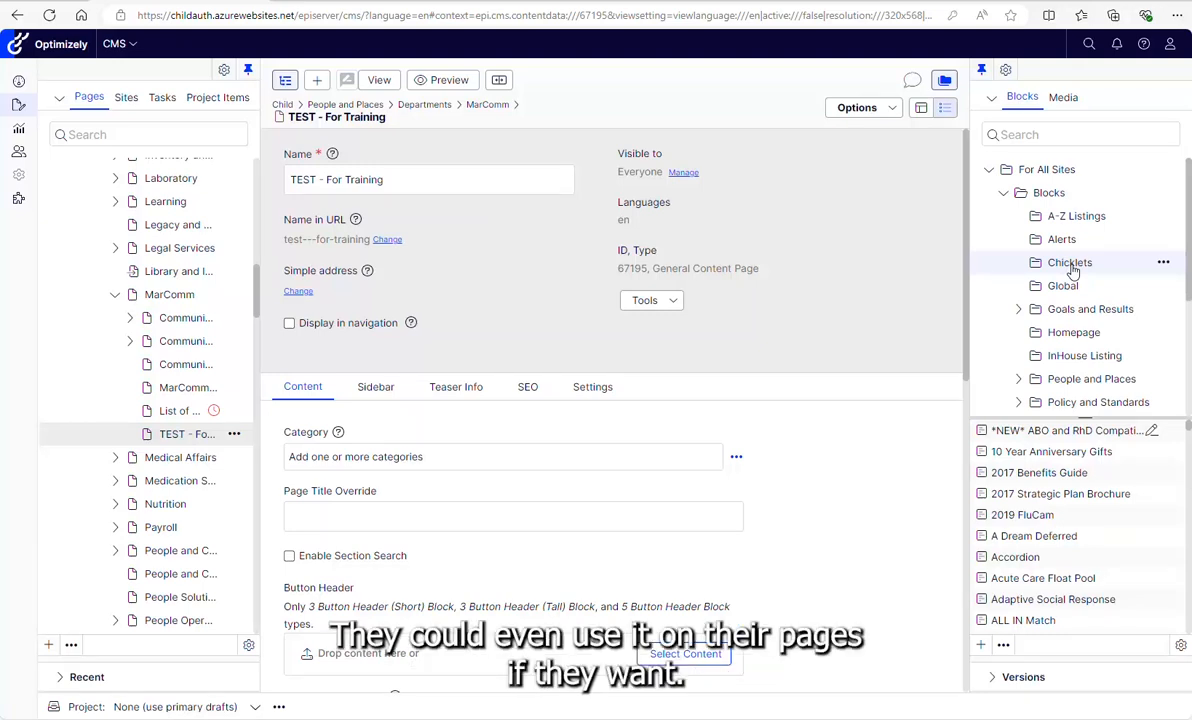
Step: Start a new 3 Button Header (Short) Block in the For This Page folder
left_click(1004, 193)
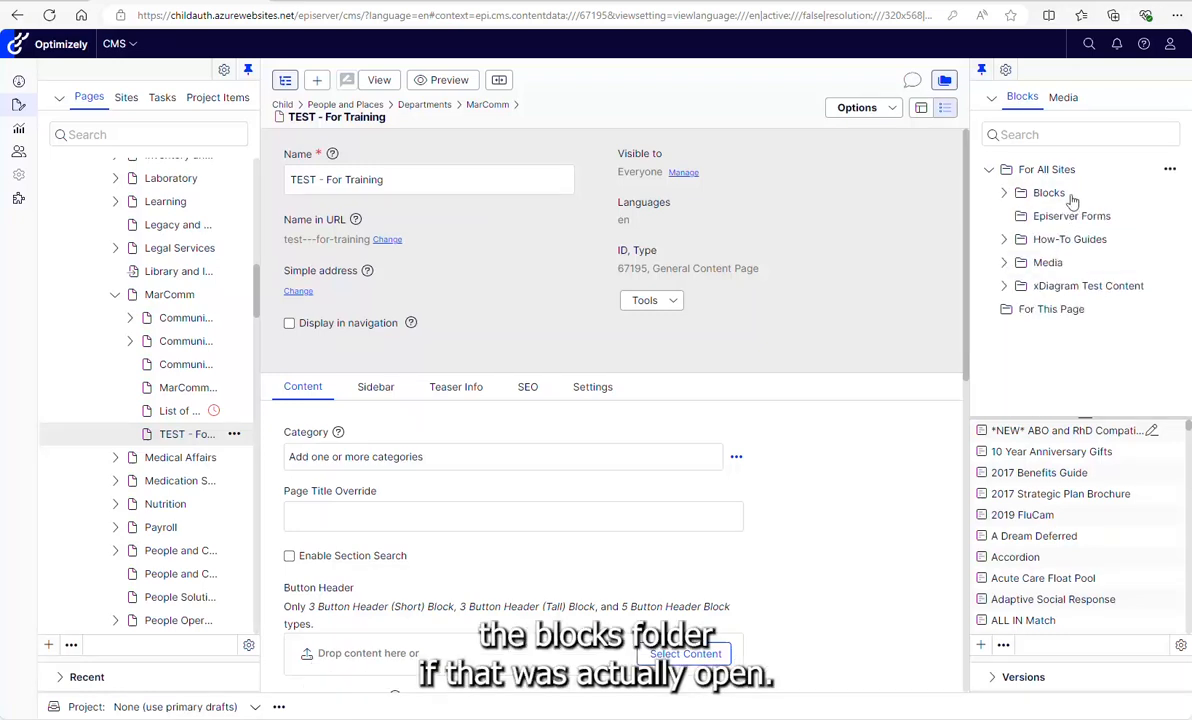
left_click(1064, 318)
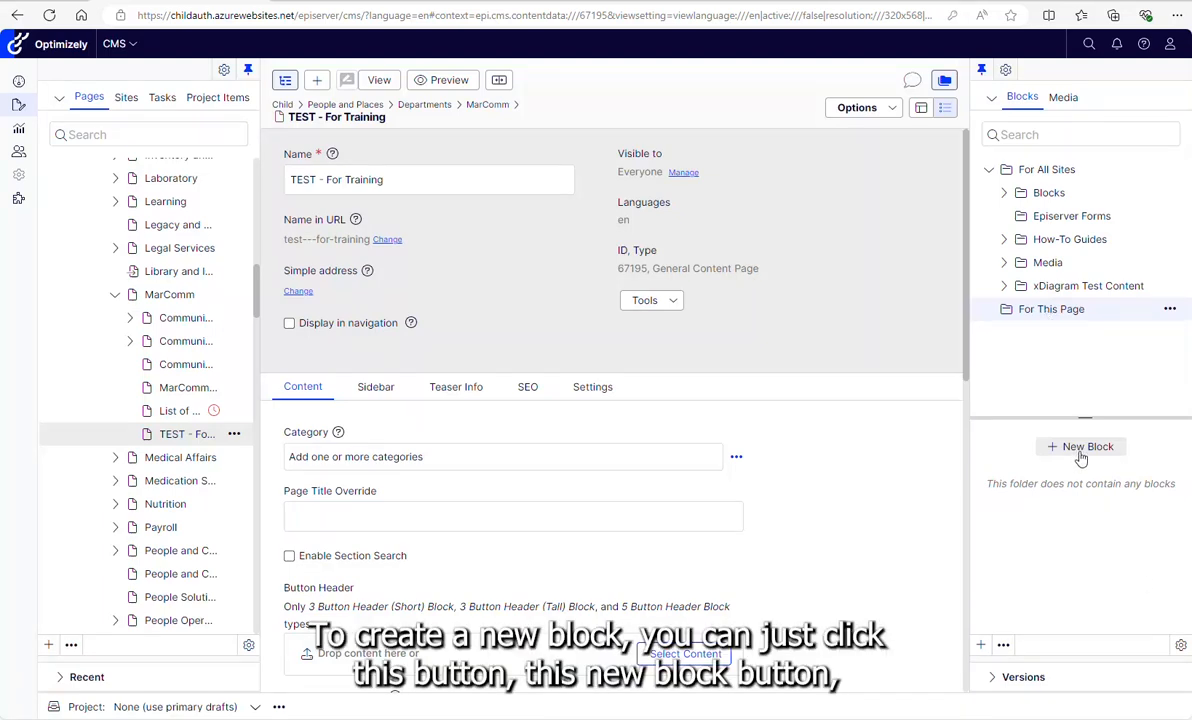
left_click(985, 647)
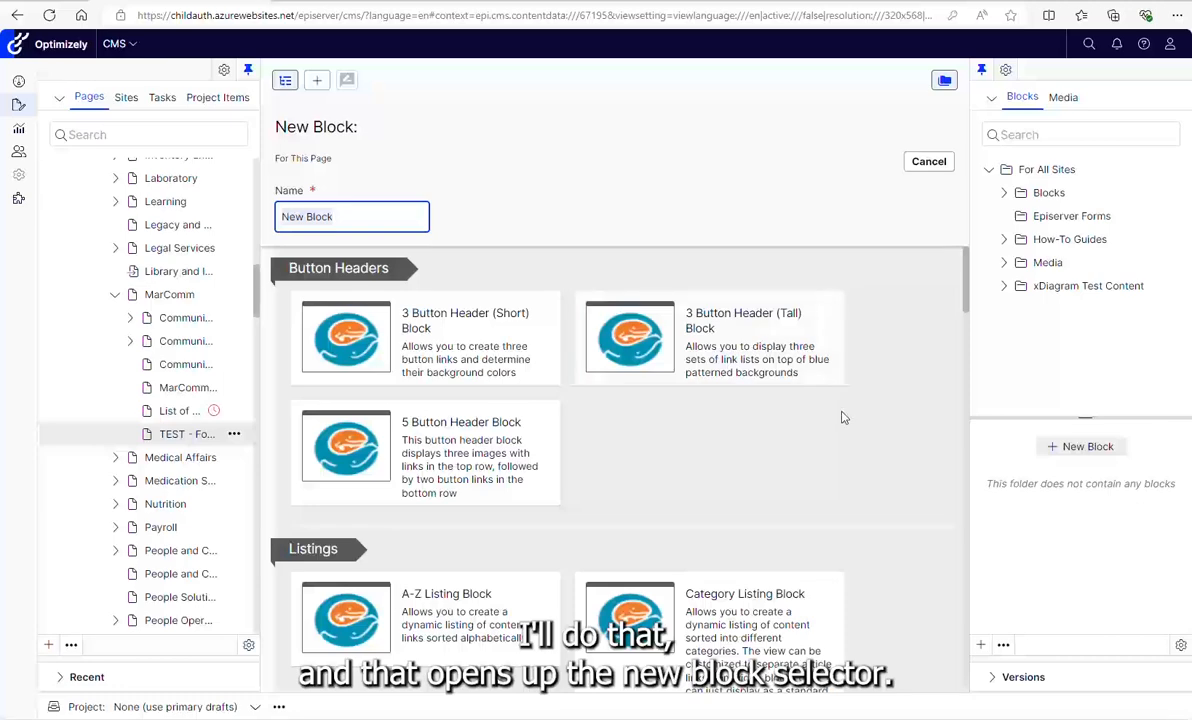
scroll(838, 418, "down", 10)
scroll(836, 418, "down", 10)
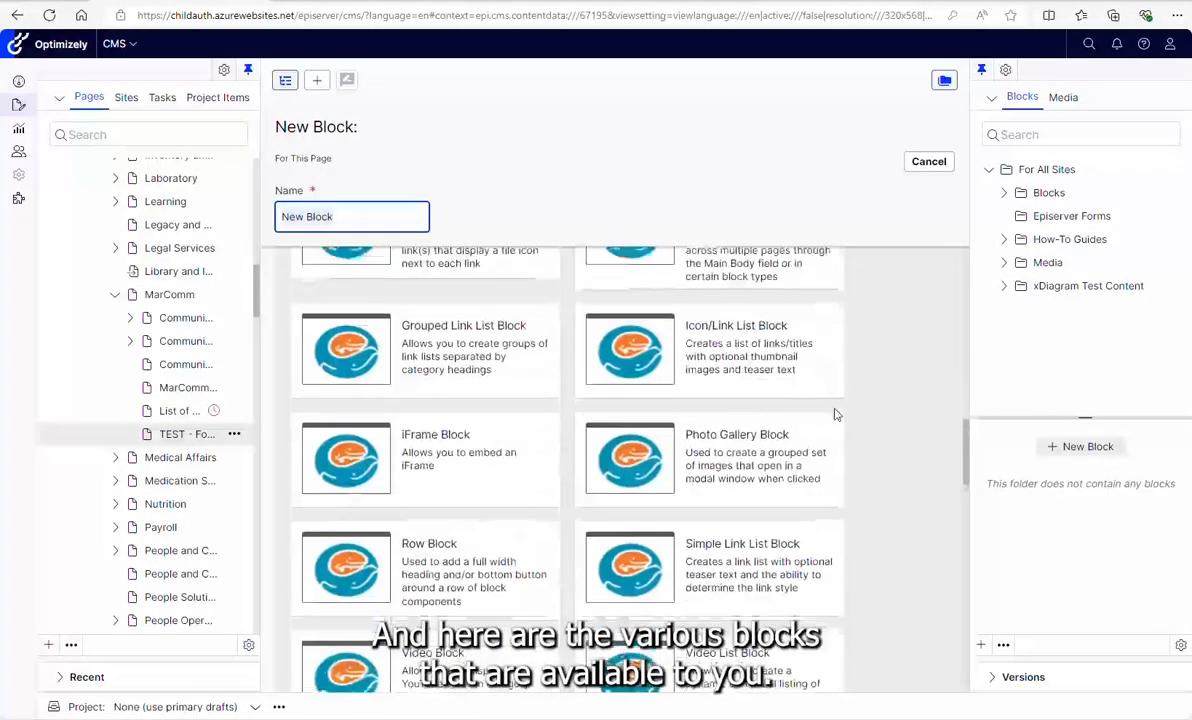
left_click_drag(963, 540, 964, 262)
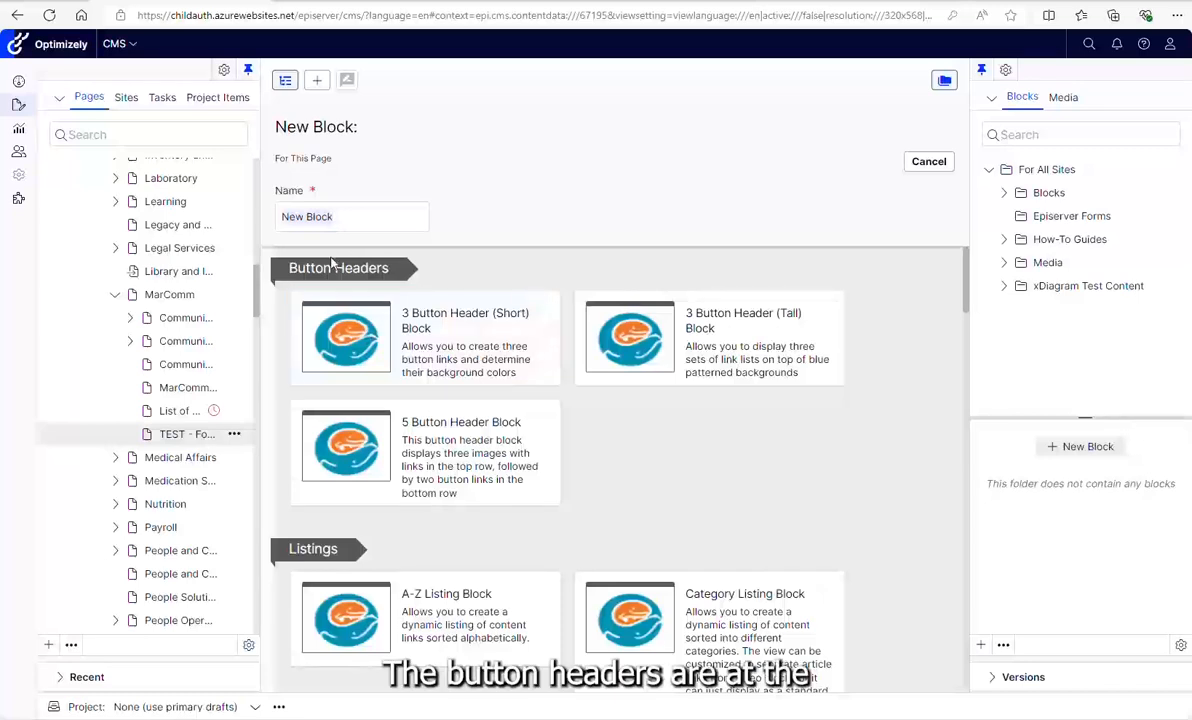
left_click(455, 352)
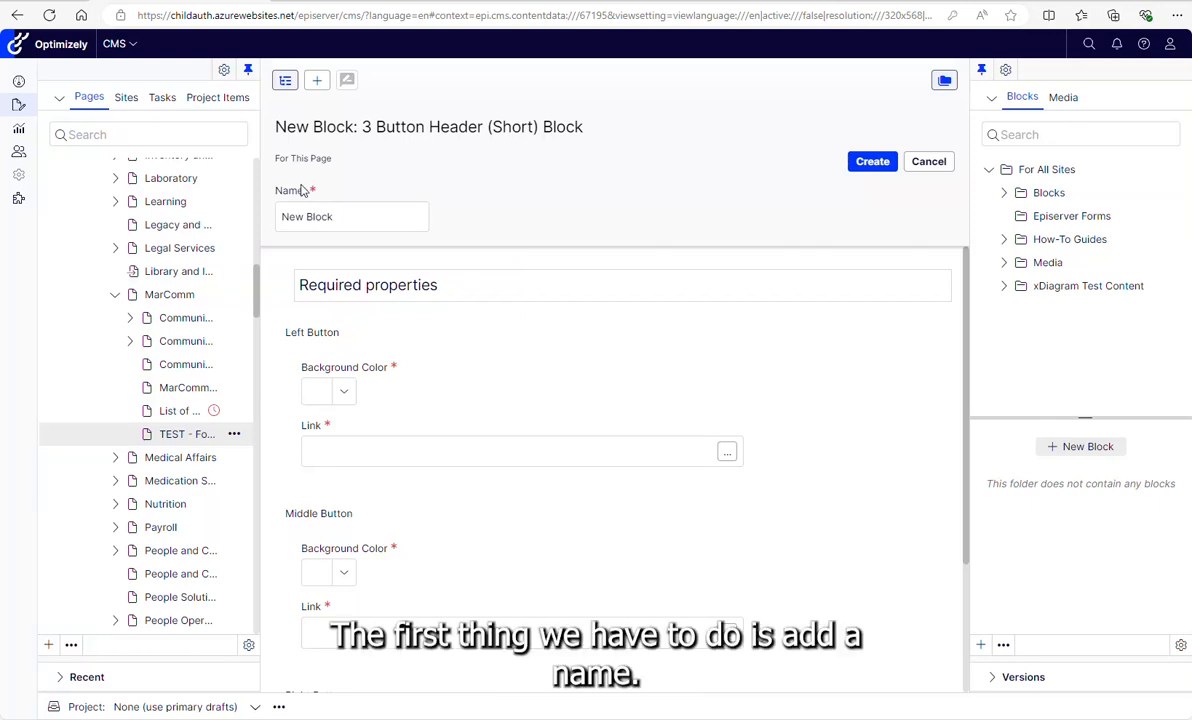
Step: Name the new block "3 button header TEST"
left_click(346, 215)
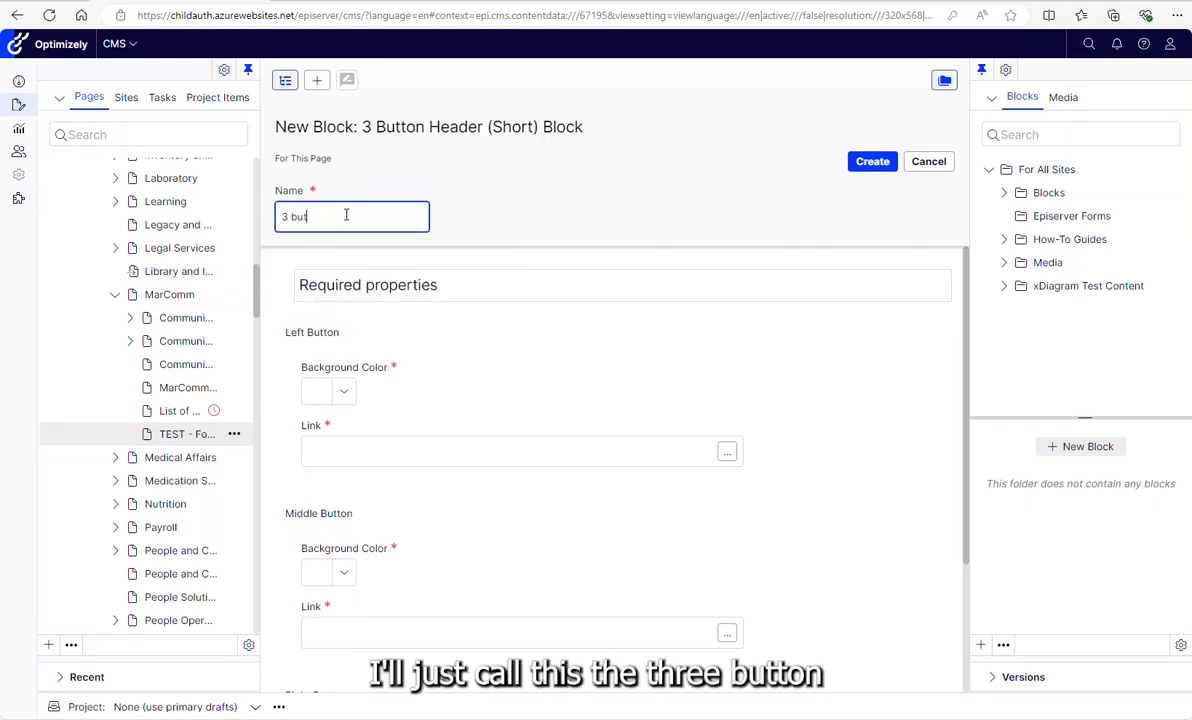
type("on header TEST")
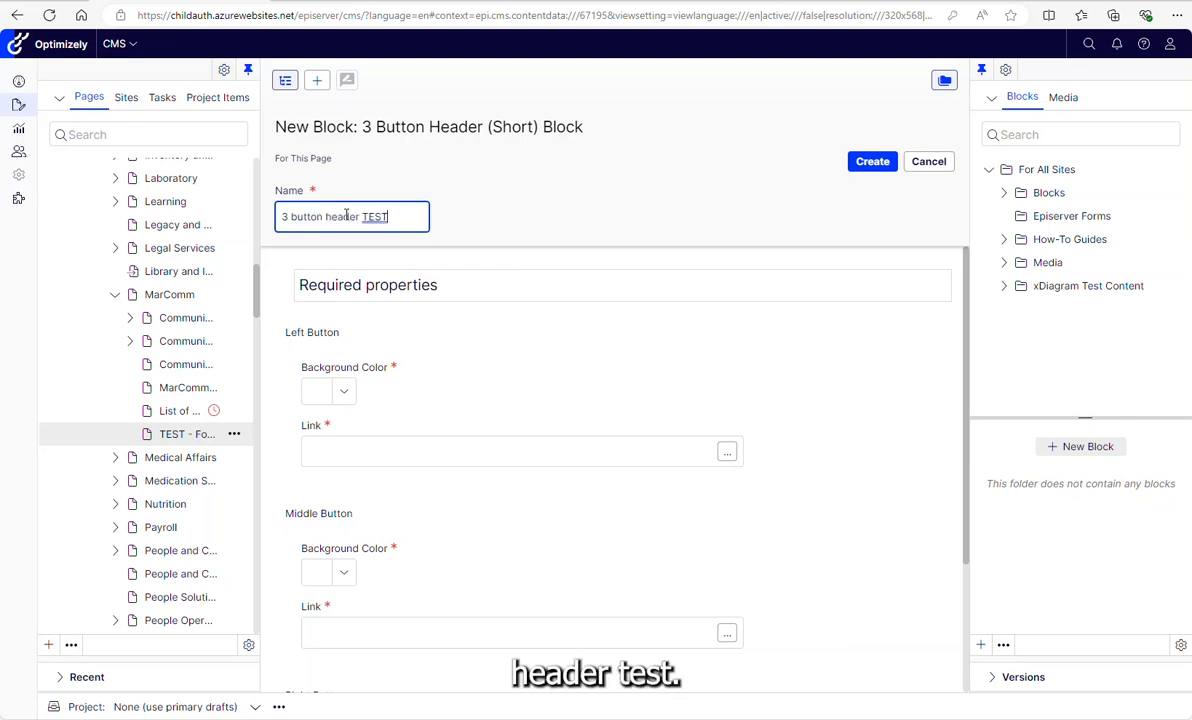
left_click(506, 375)
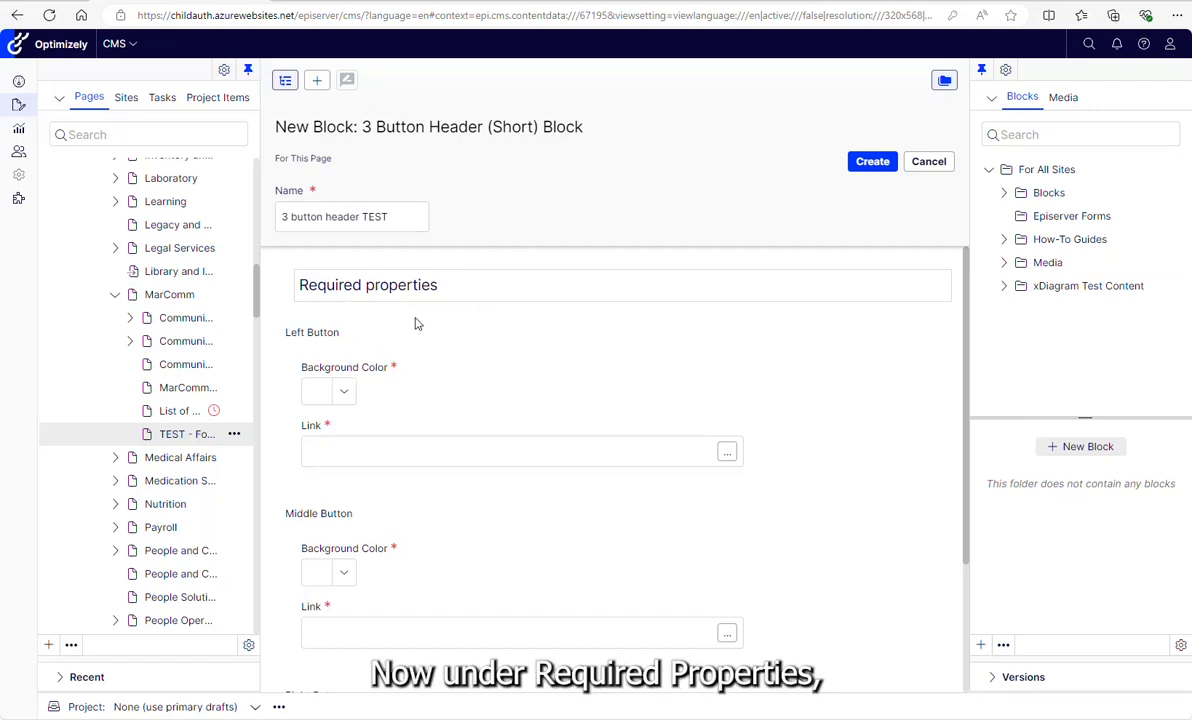
Step: Set the left button's background color to Medium Blue
scroll(413, 325, "down", 2)
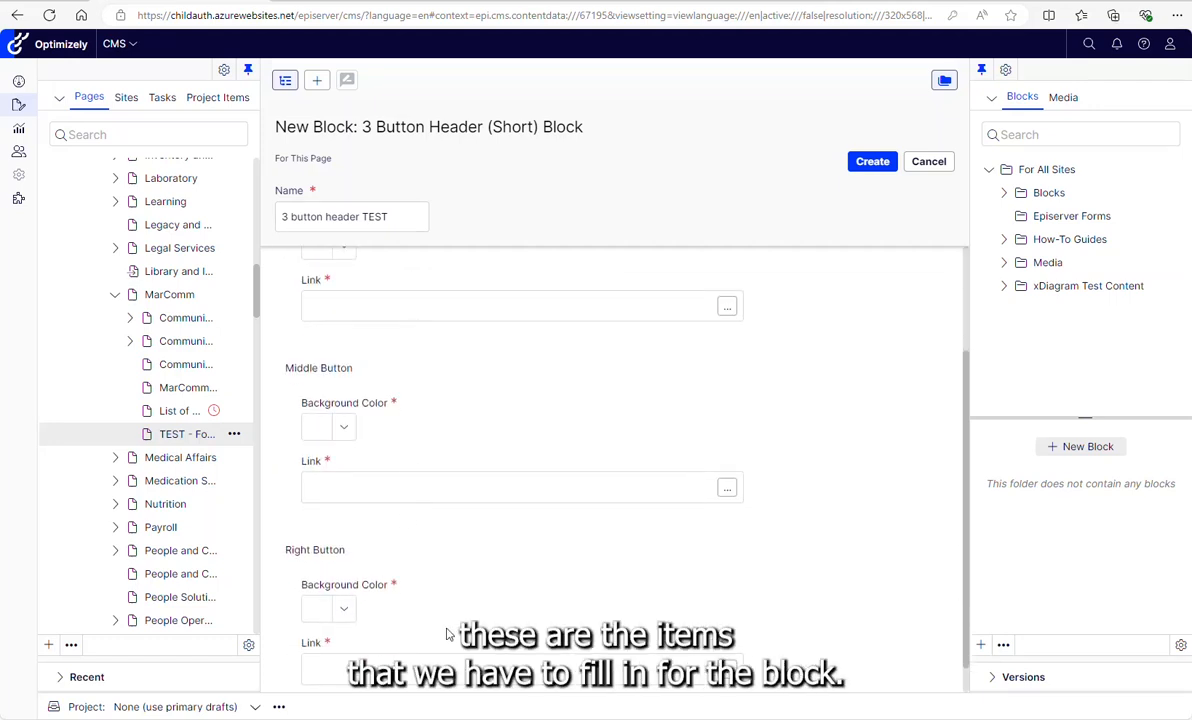
scroll(418, 590, "up", 2)
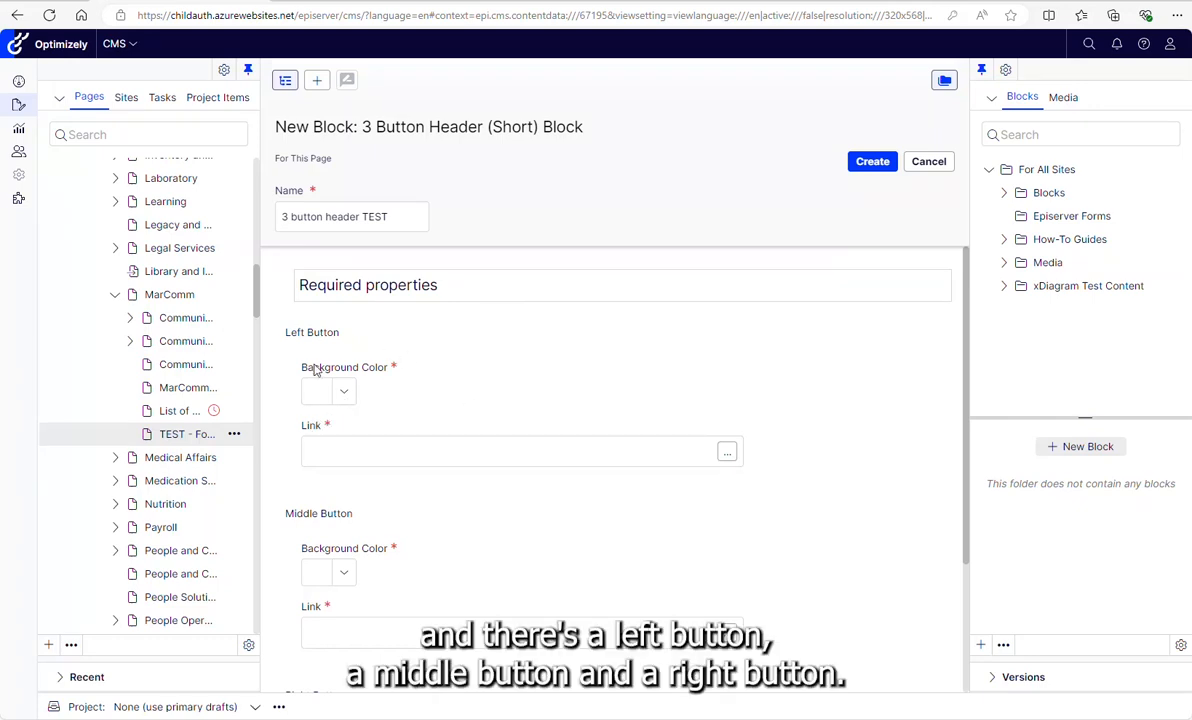
scroll(341, 527, "down", 2)
scroll(343, 528, "up", 2)
left_click(345, 393)
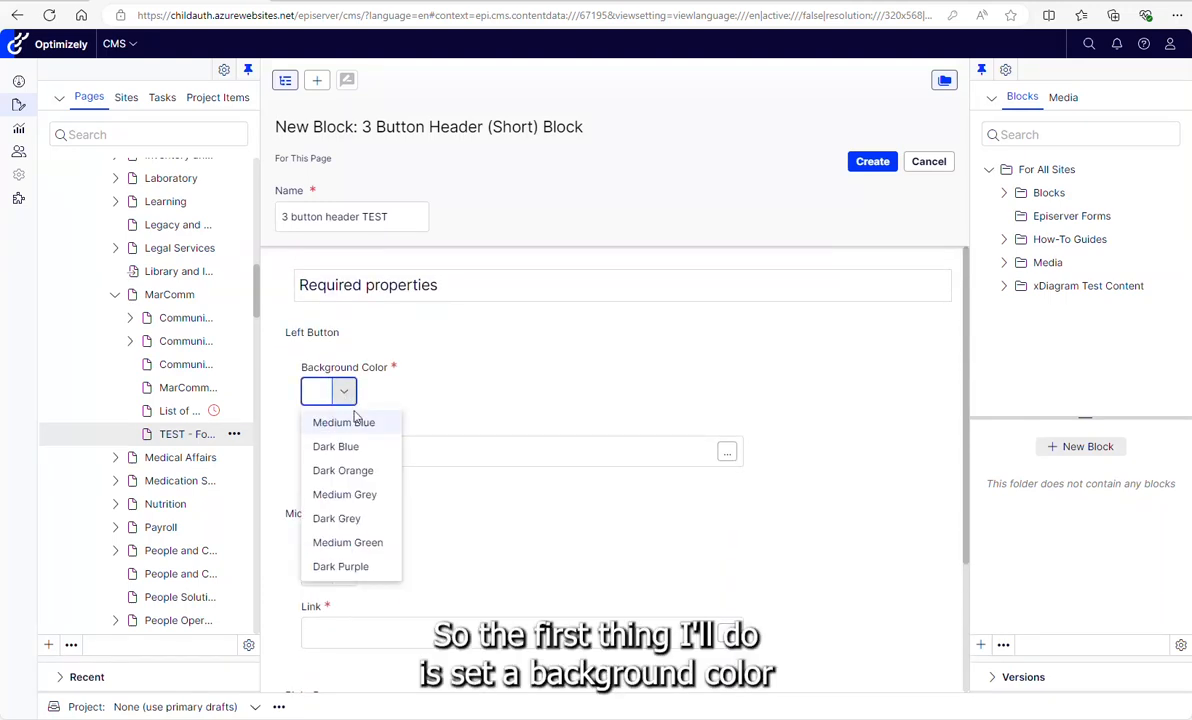
left_click(355, 423)
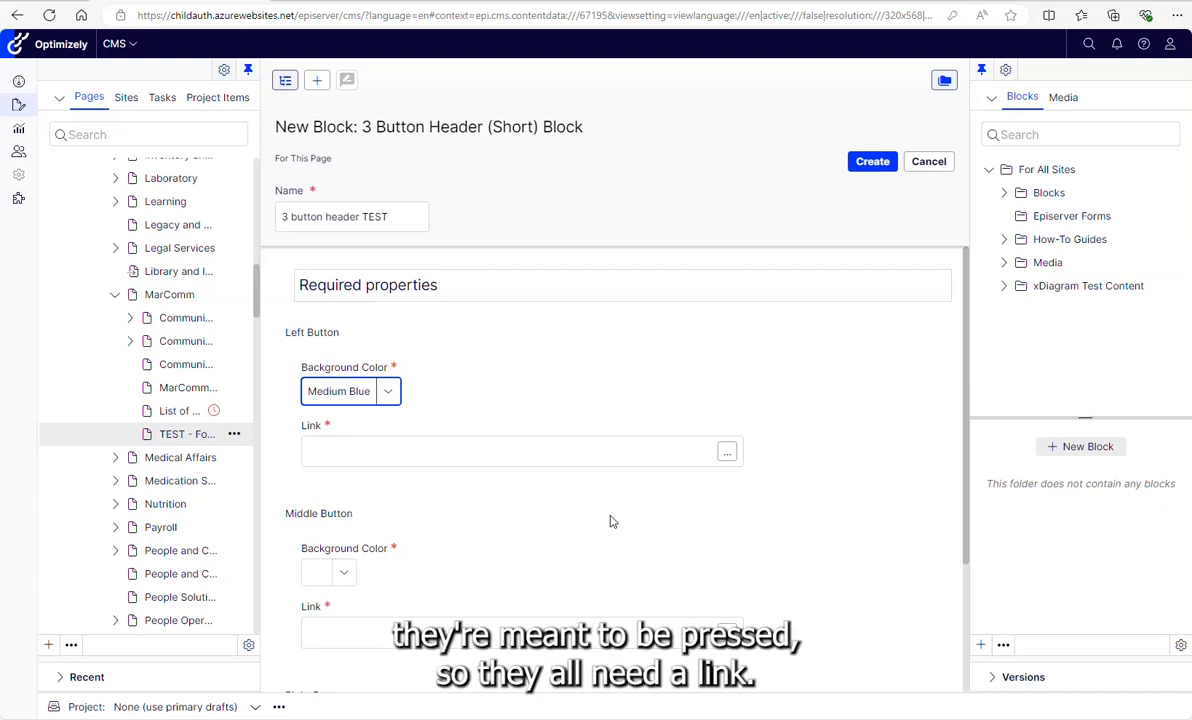
Step: Create a link for the left button with the link text "Link to the MarComm CHILD site"
left_click(728, 456)
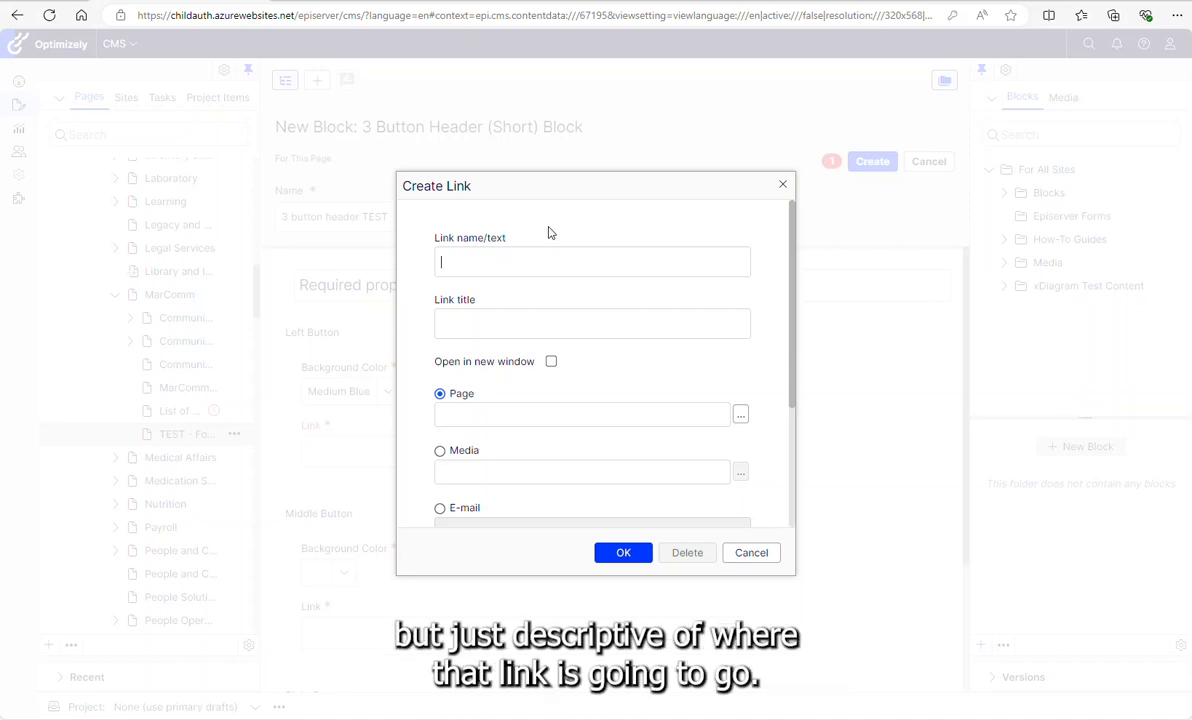
type("L")
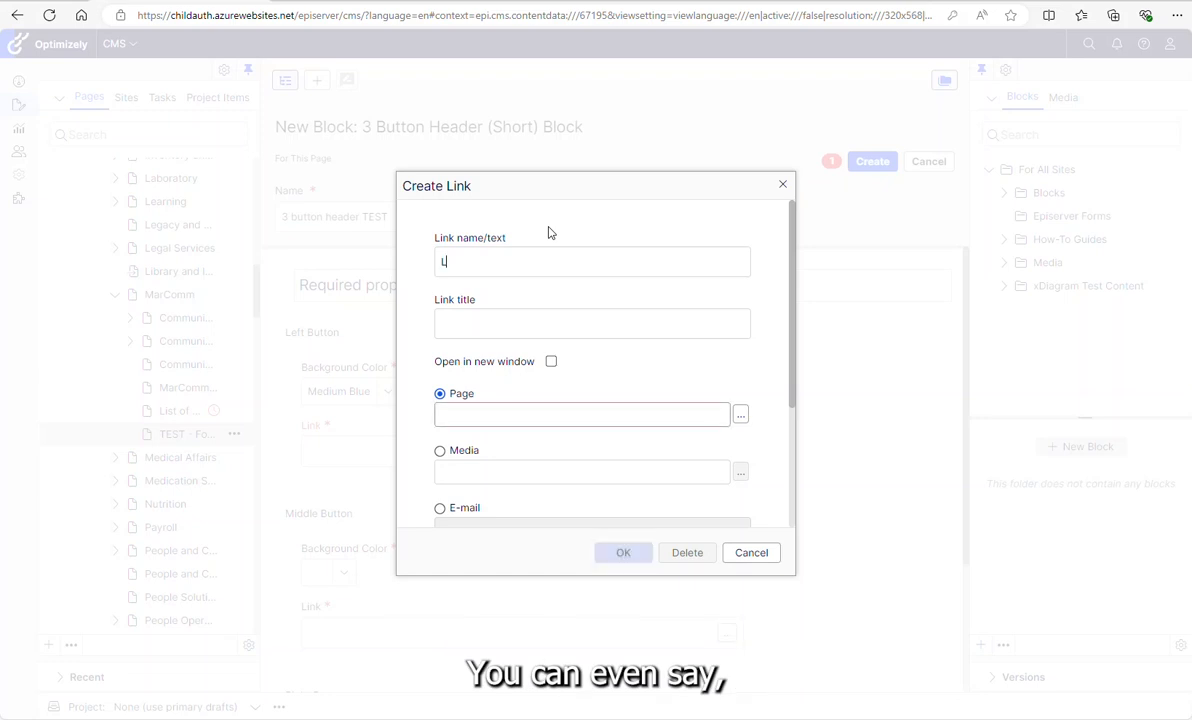
type("ink to the MarComm")
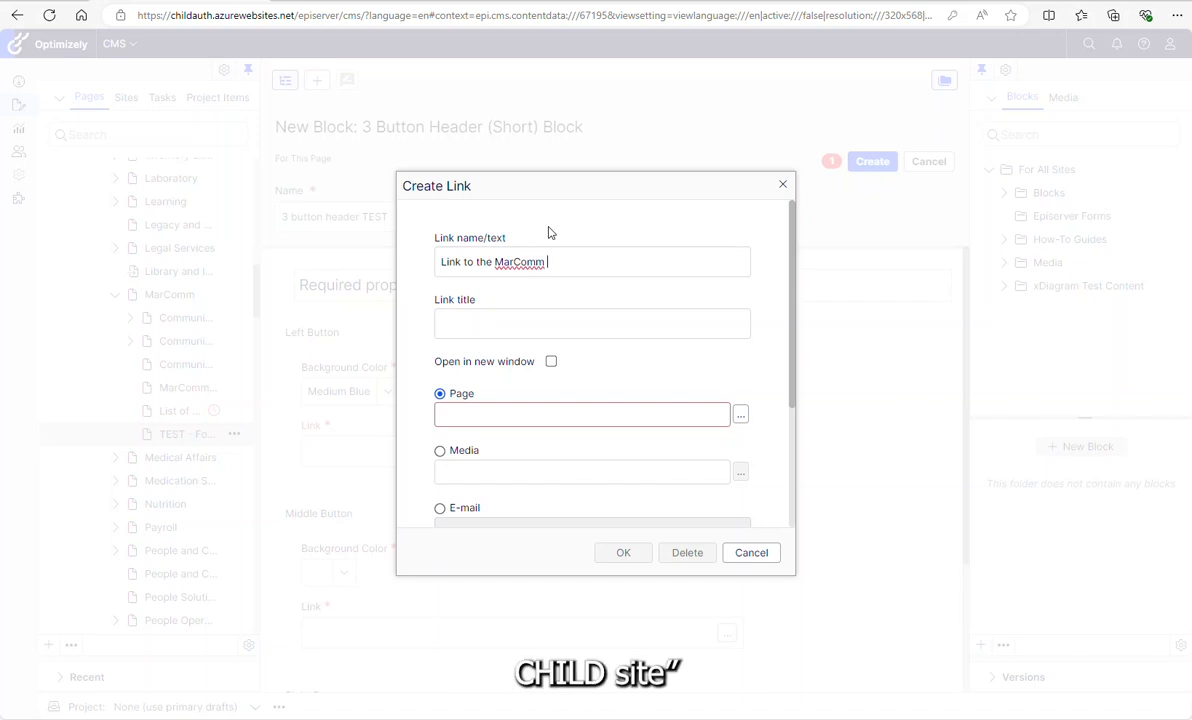
key("BackSpace")
key("BackSpace")
key("BackSpace")
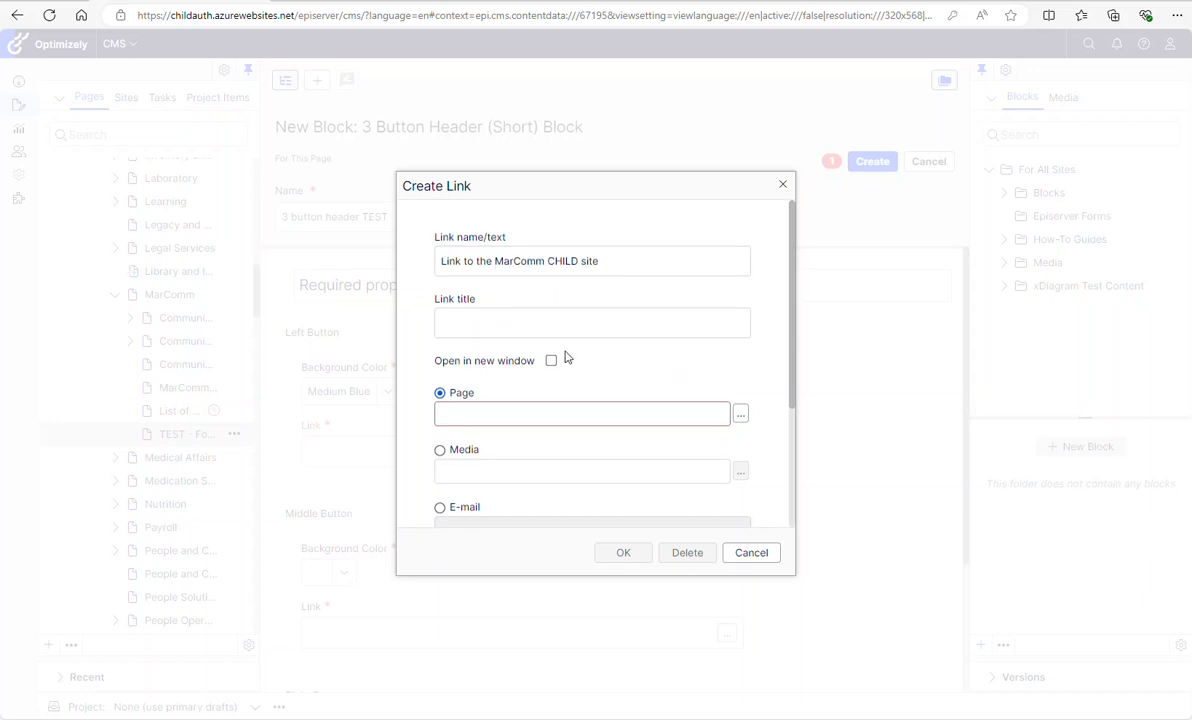
Step: Set the link's target to the MarComm page under People and Places, Departments, and confirm the left button's link
scroll(564, 355, "down", 2)
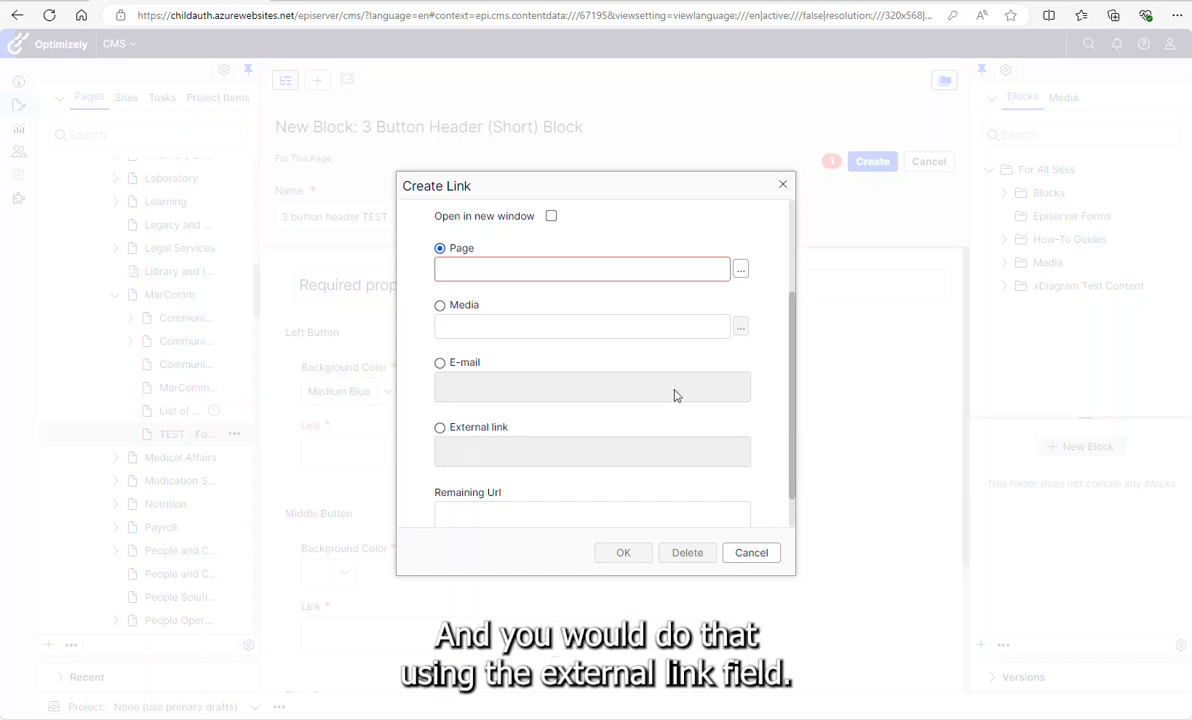
scroll(644, 418, "up", 3)
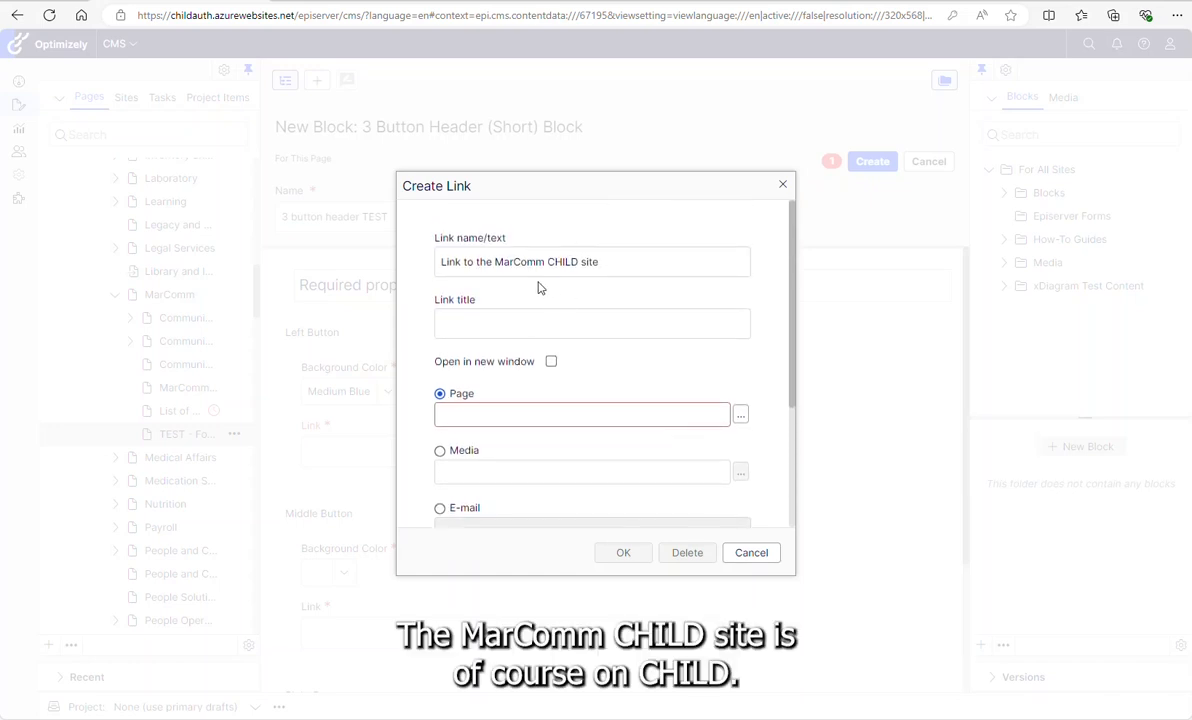
left_click(741, 418)
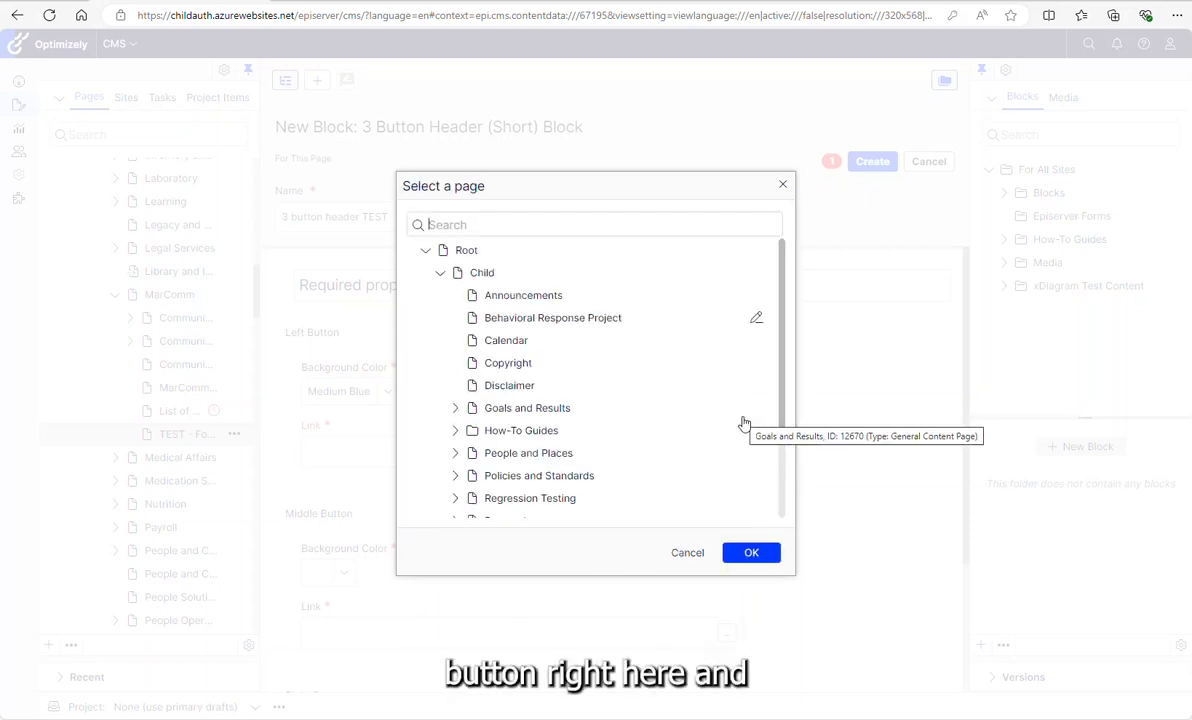
scroll(604, 368, "down", 2)
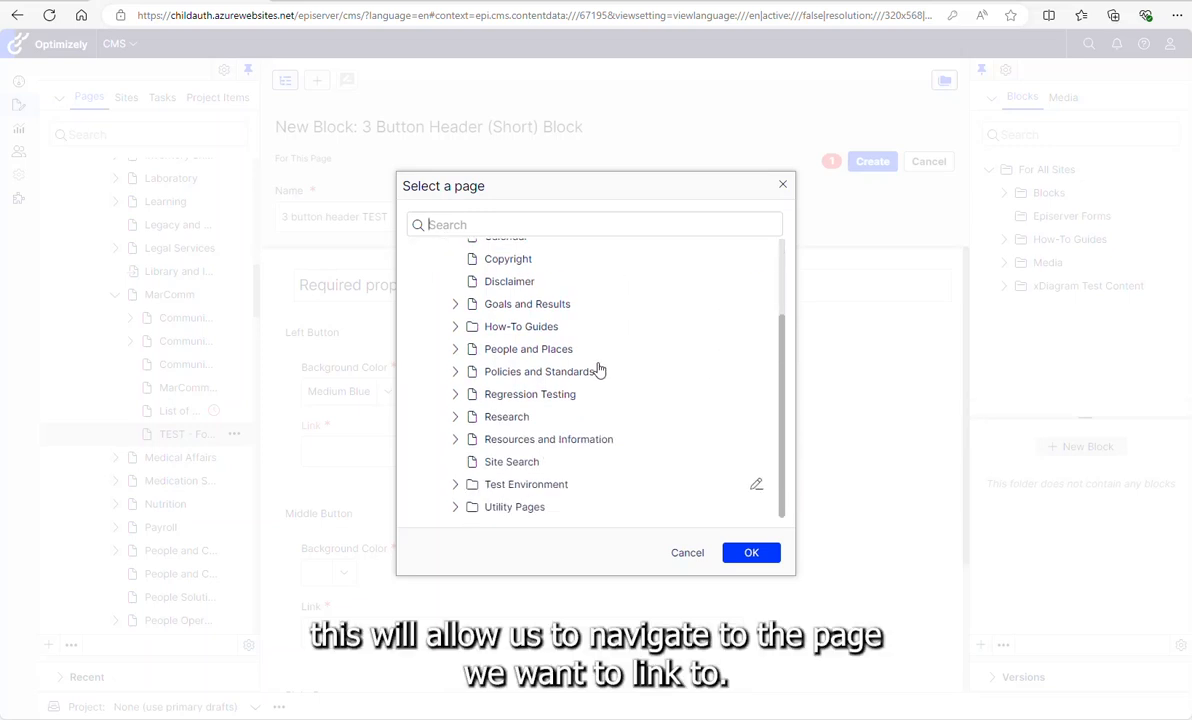
left_click(455, 349)
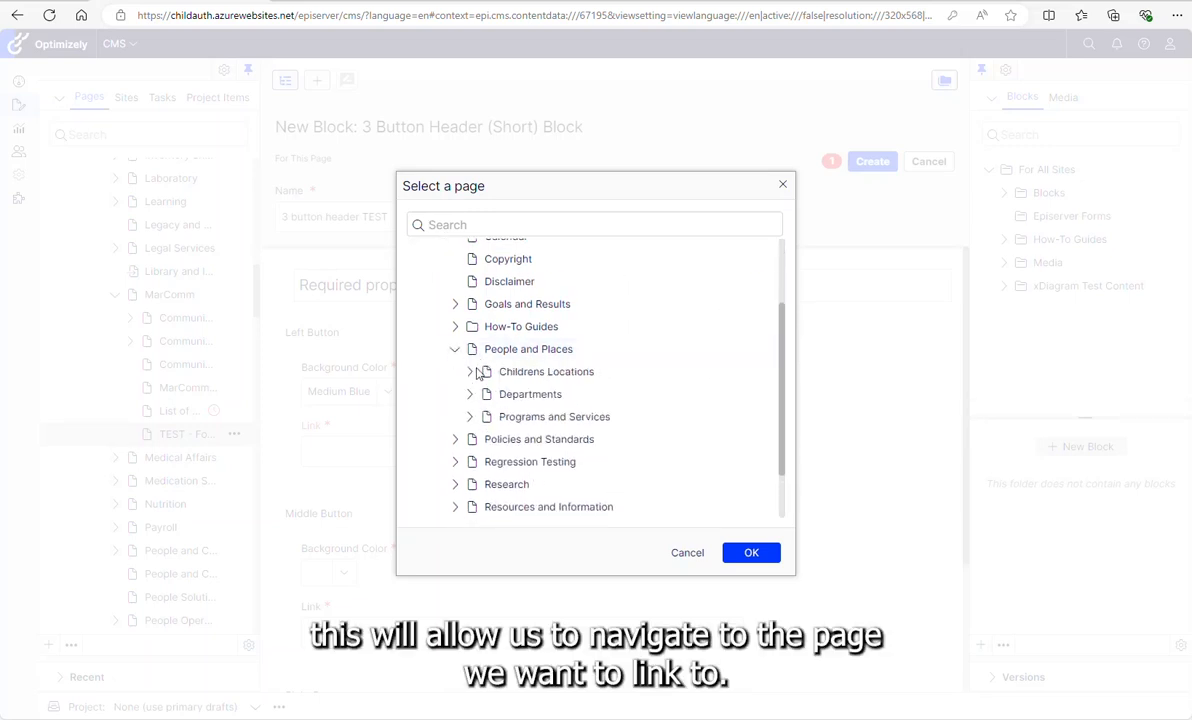
left_click(470, 394)
scroll(595, 355, "down", 5)
scroll(604, 358, "down", 10)
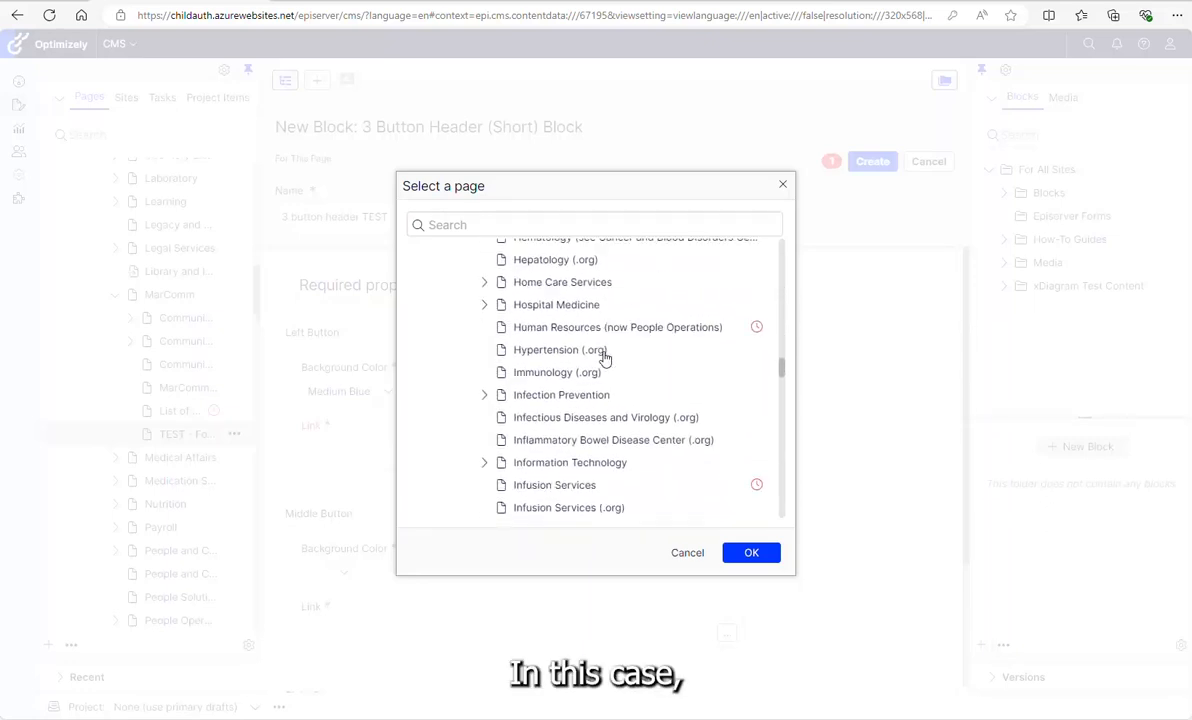
scroll(604, 358, "down", 5)
left_click(538, 488)
left_click(745, 558)
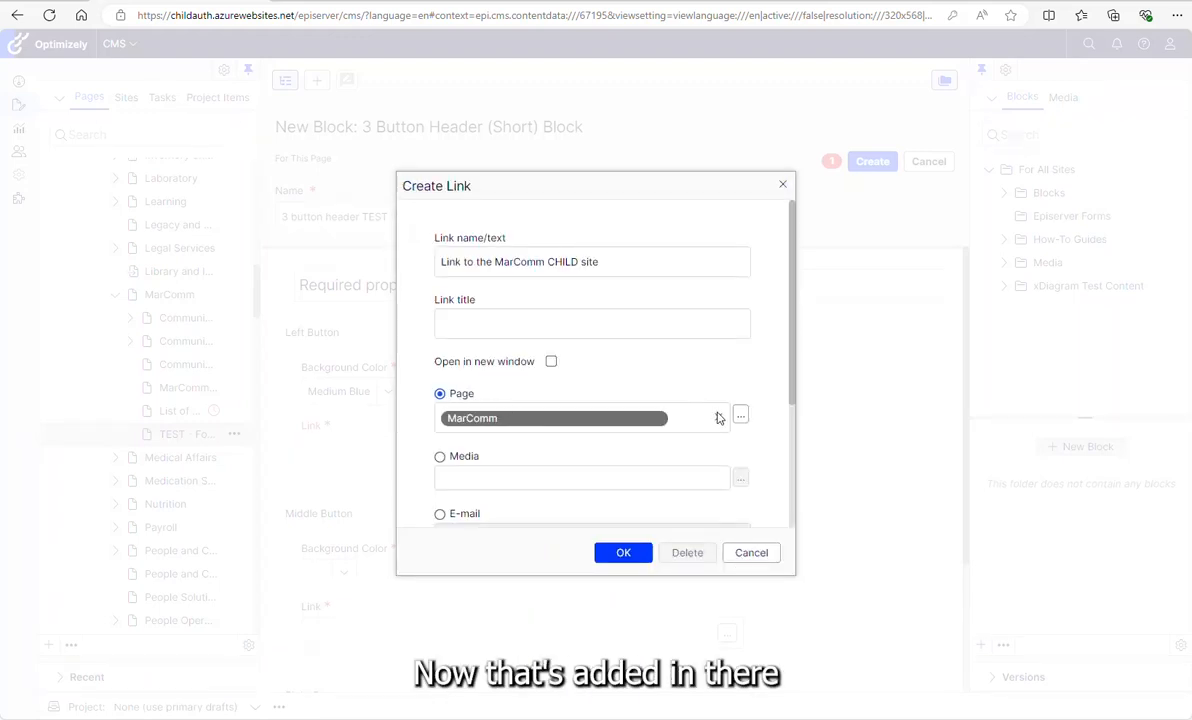
left_click(623, 552)
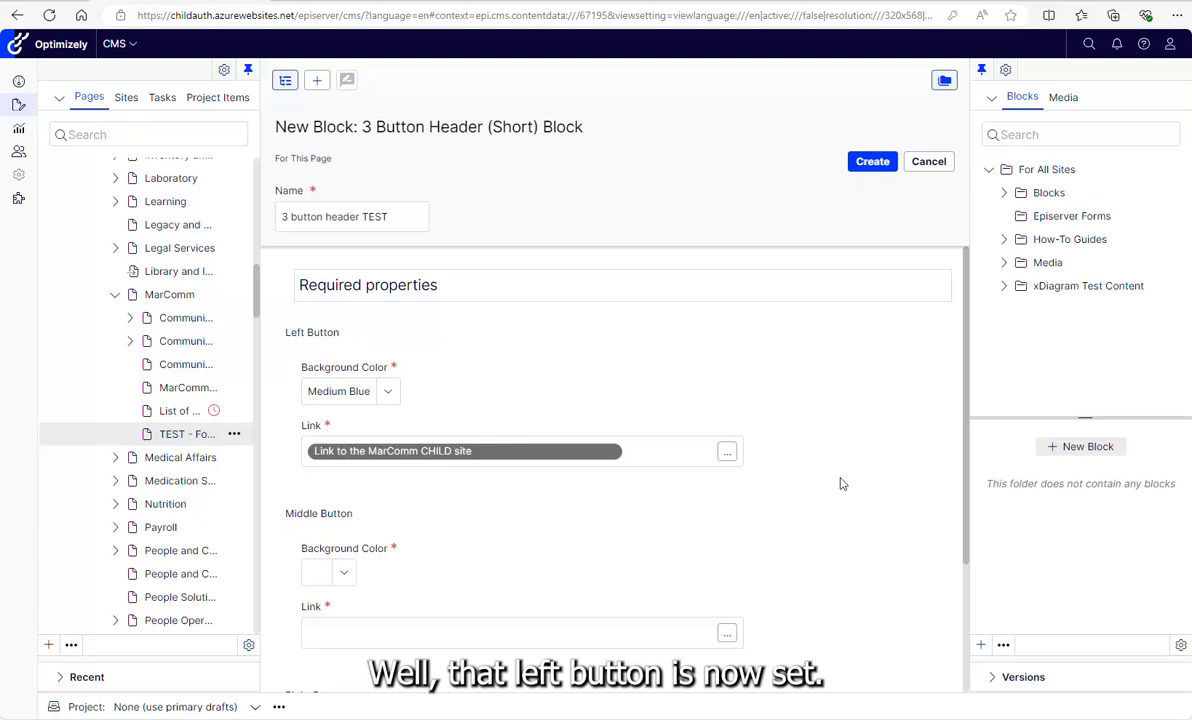
scroll(600, 450, "down", 2)
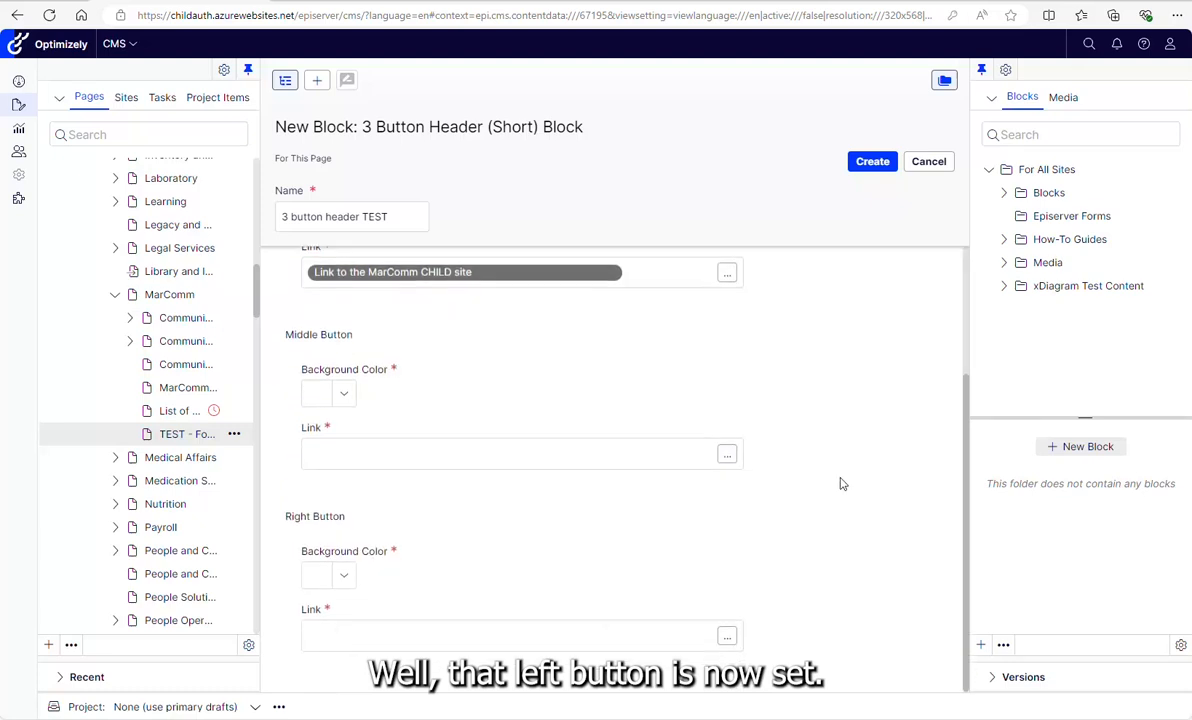
Step: Set the middle button's background color to Dark Orange and start its link with the text "Link to seattlechildrens.org website", opening in a new window
left_click(345, 396)
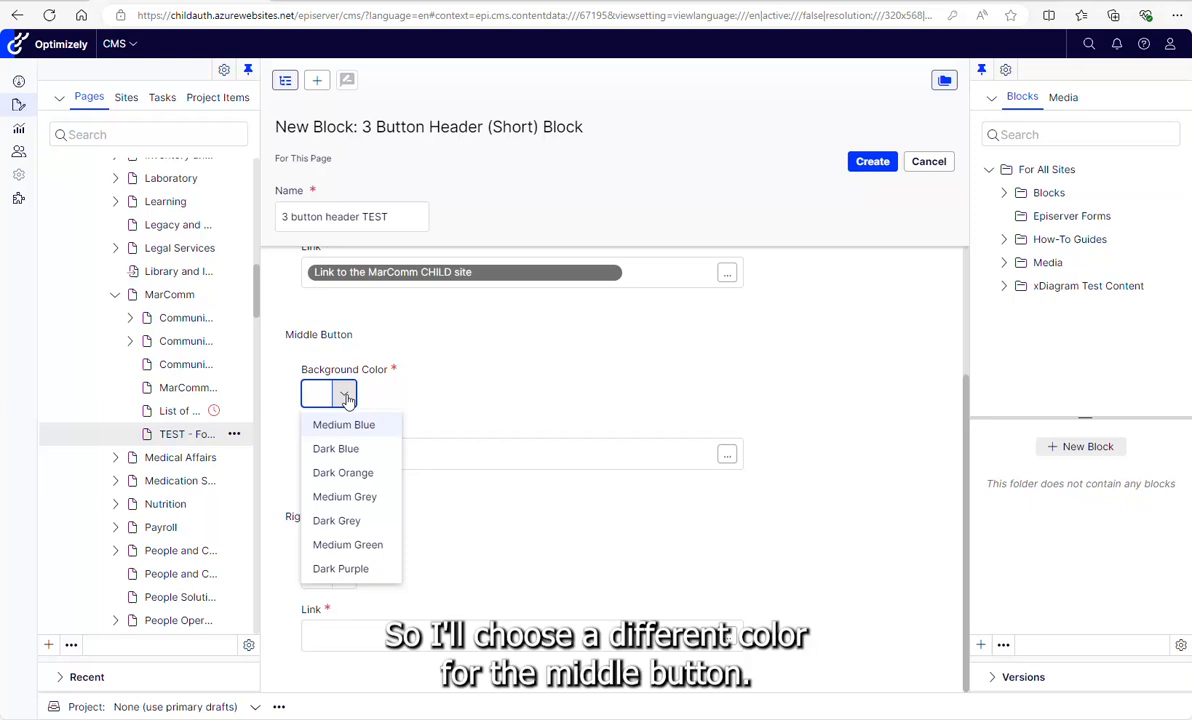
left_click(354, 474)
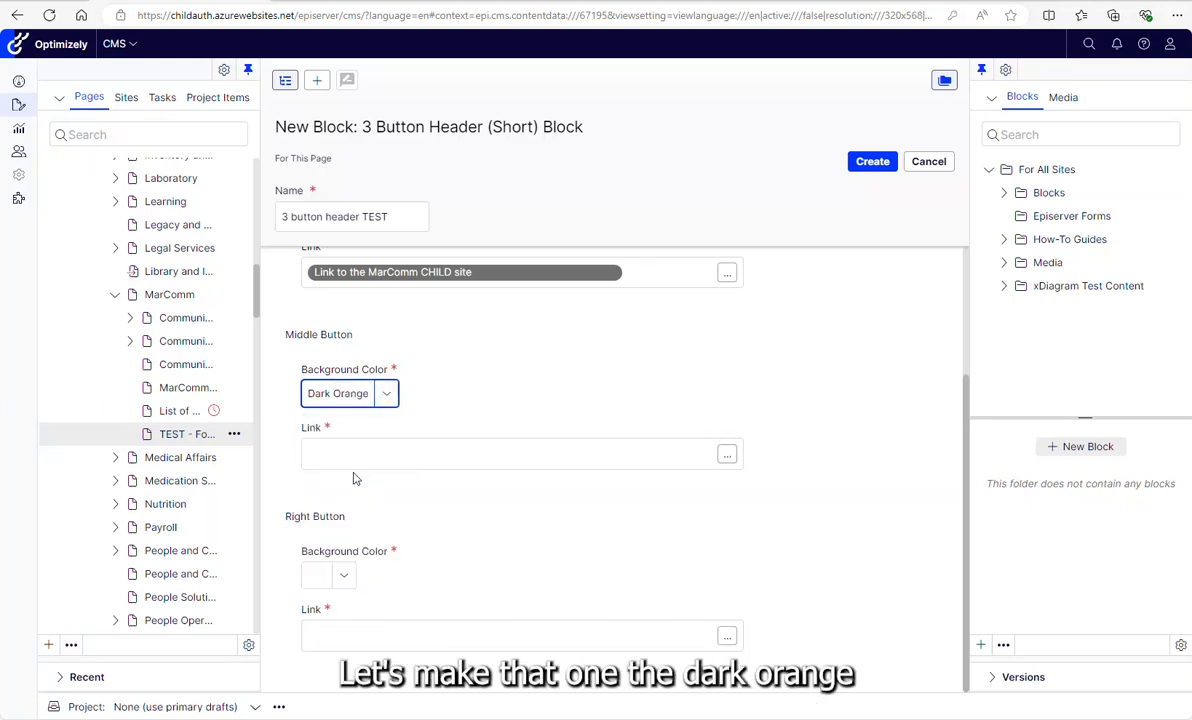
left_click(727, 455)
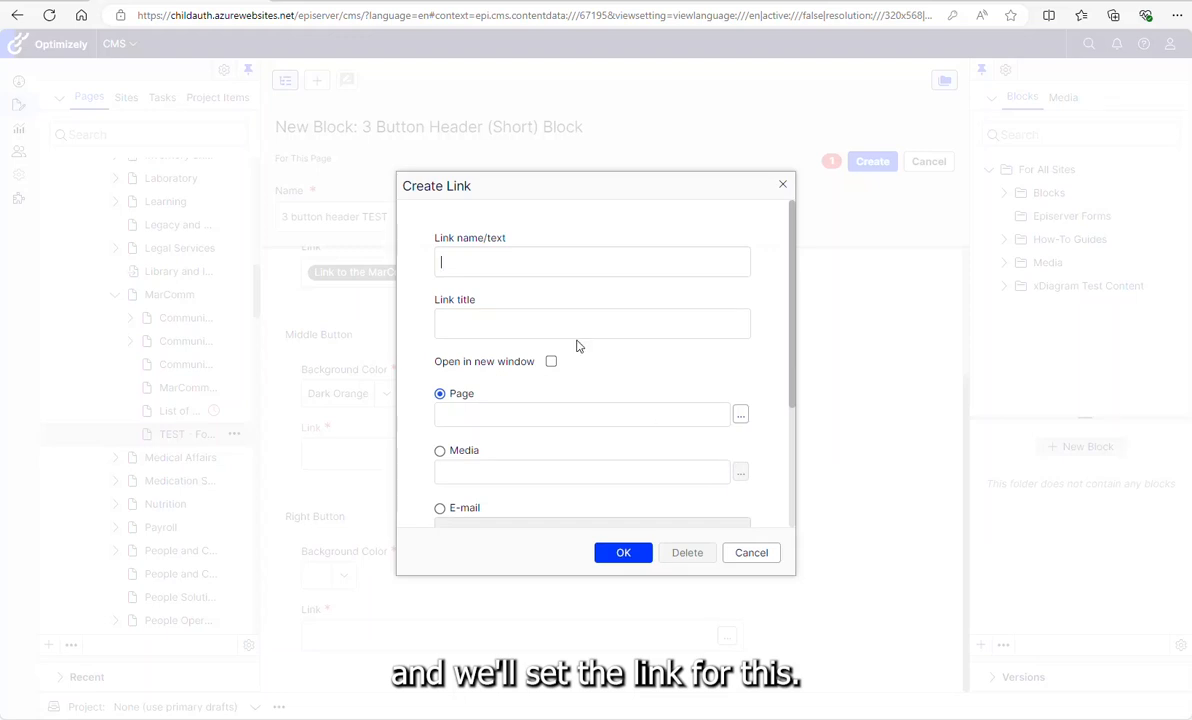
left_click(515, 262)
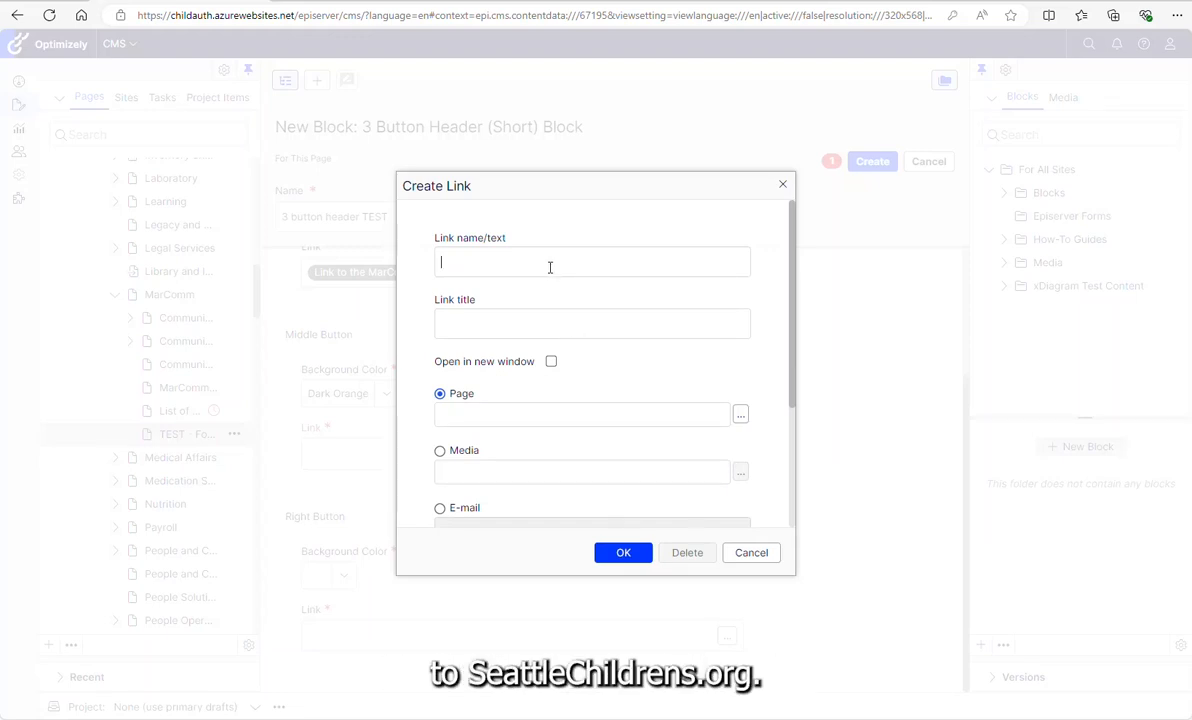
type("Link to")
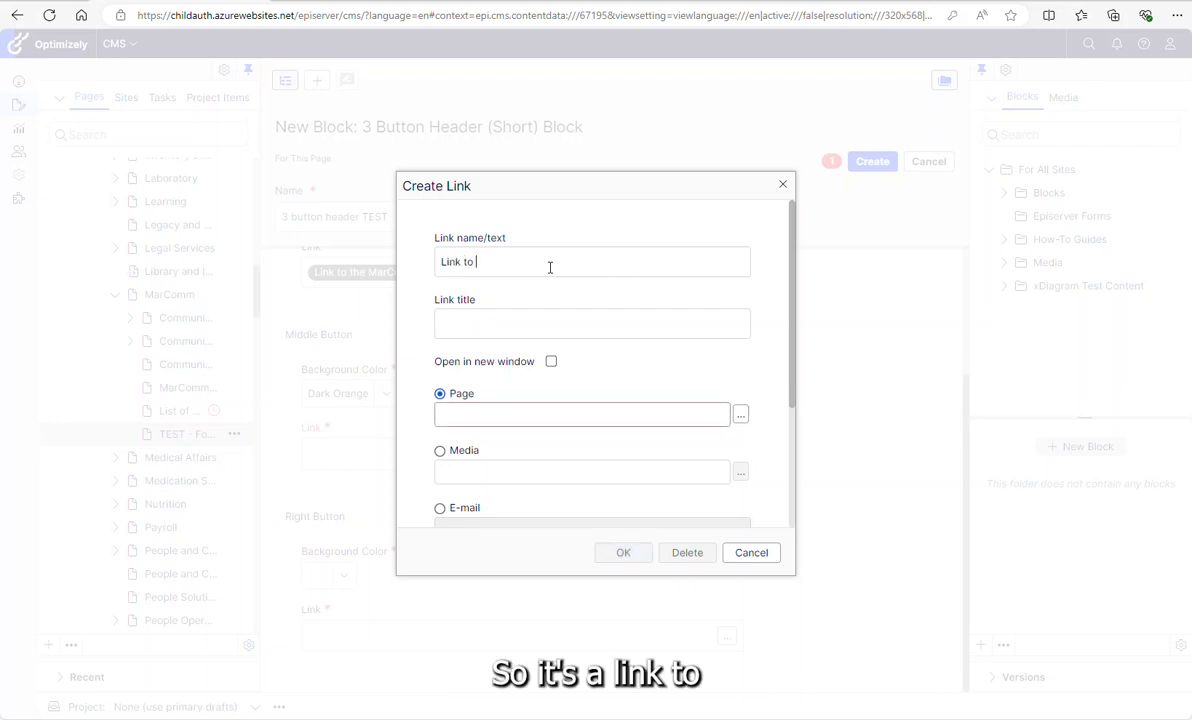
type(" seattlechildrens")
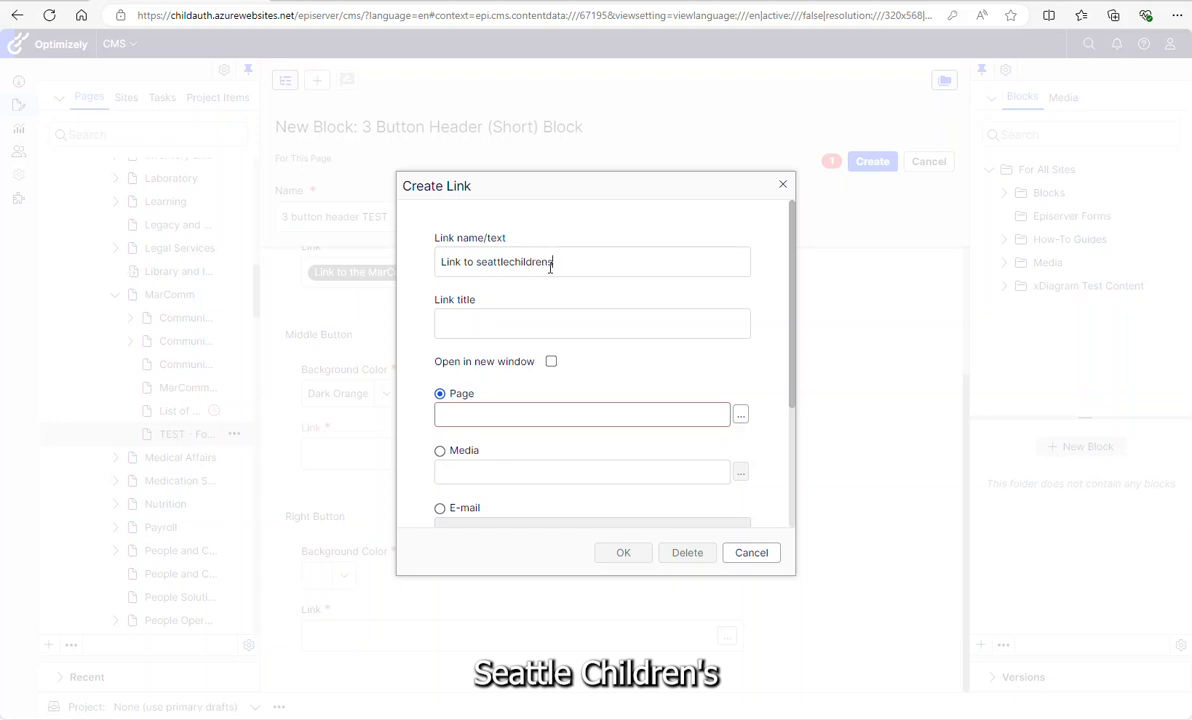
type(".org website")
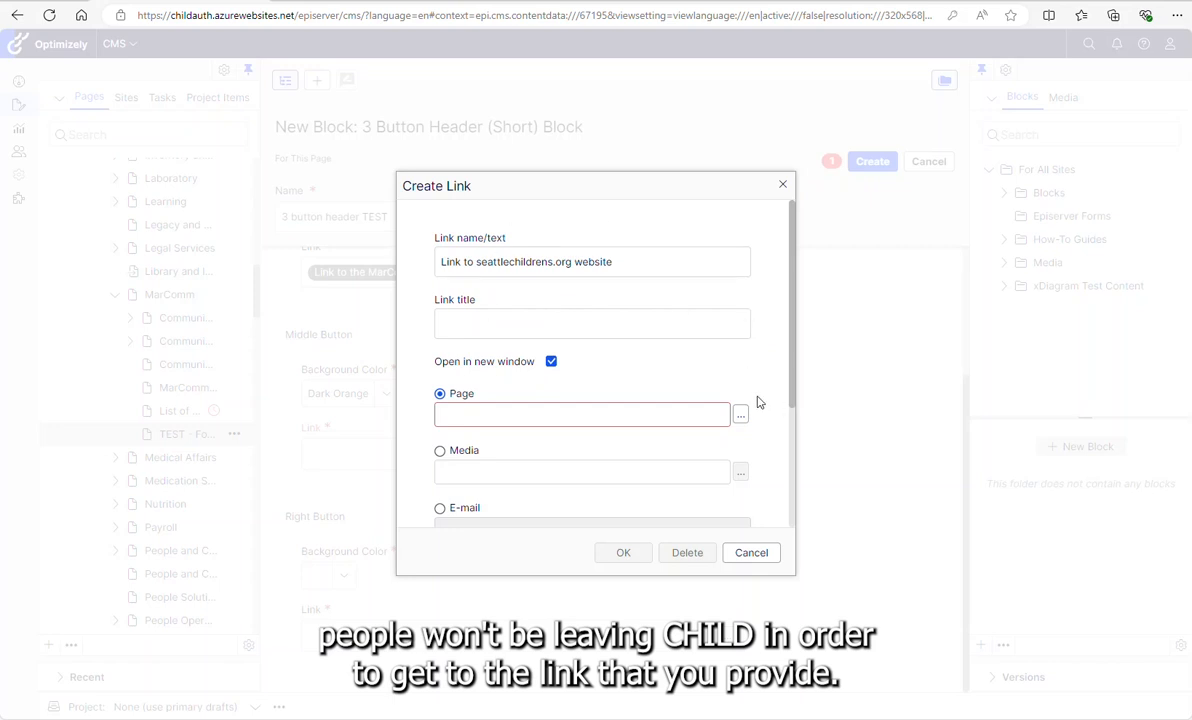
scroll(770, 391, "down", 3)
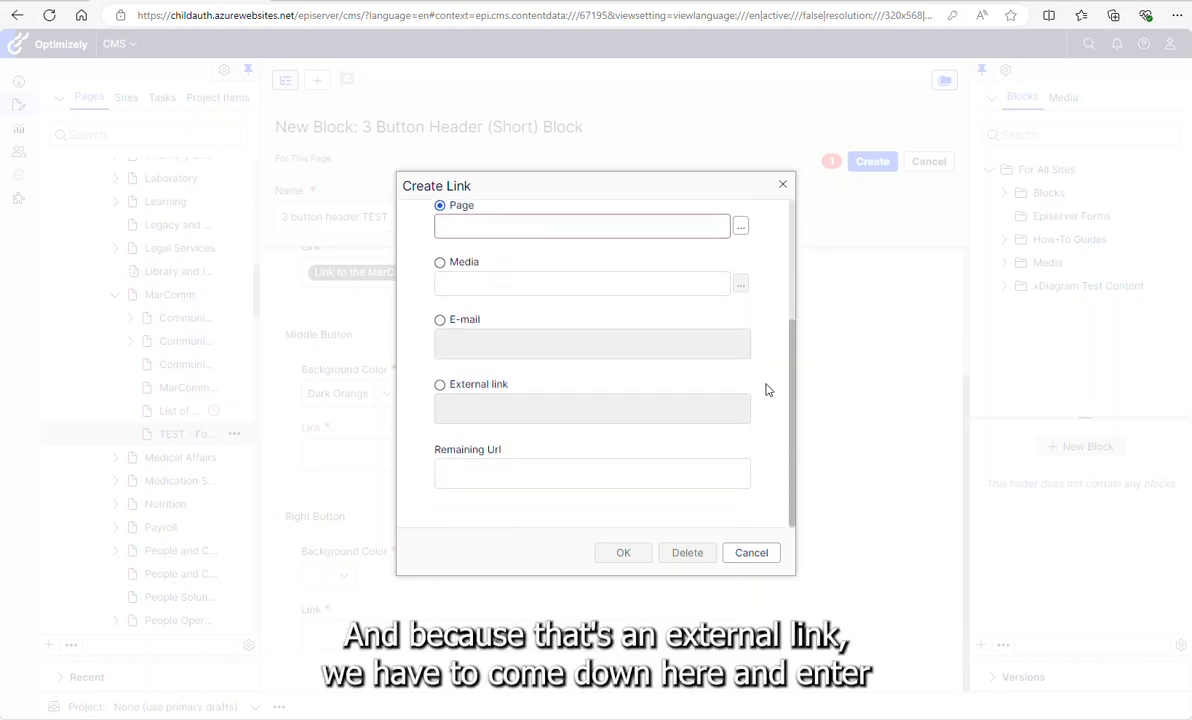
left_click(440, 387)
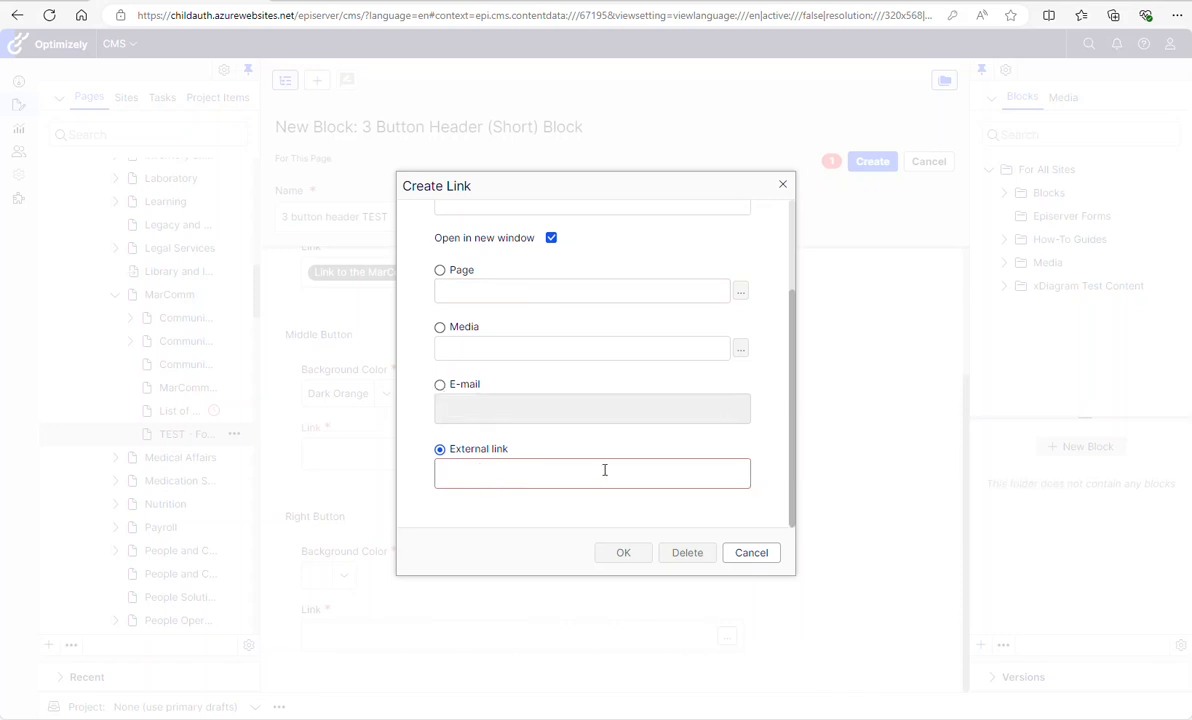
type("www.seatt")
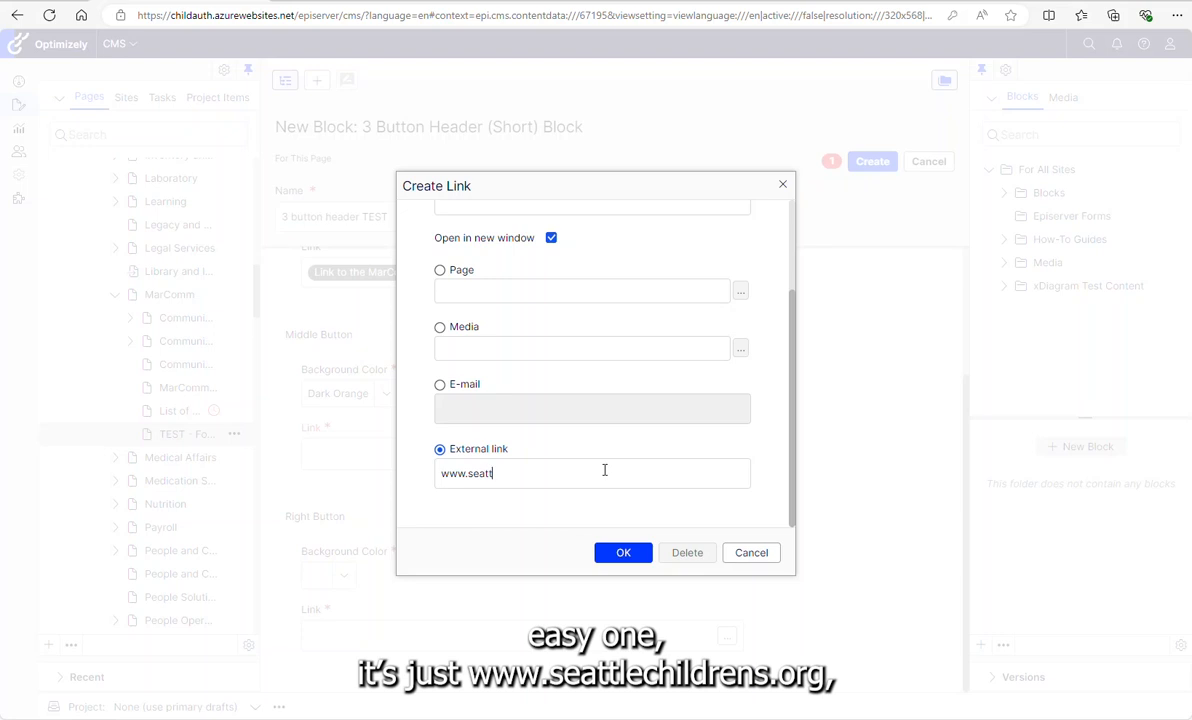
type("lechildresn.")
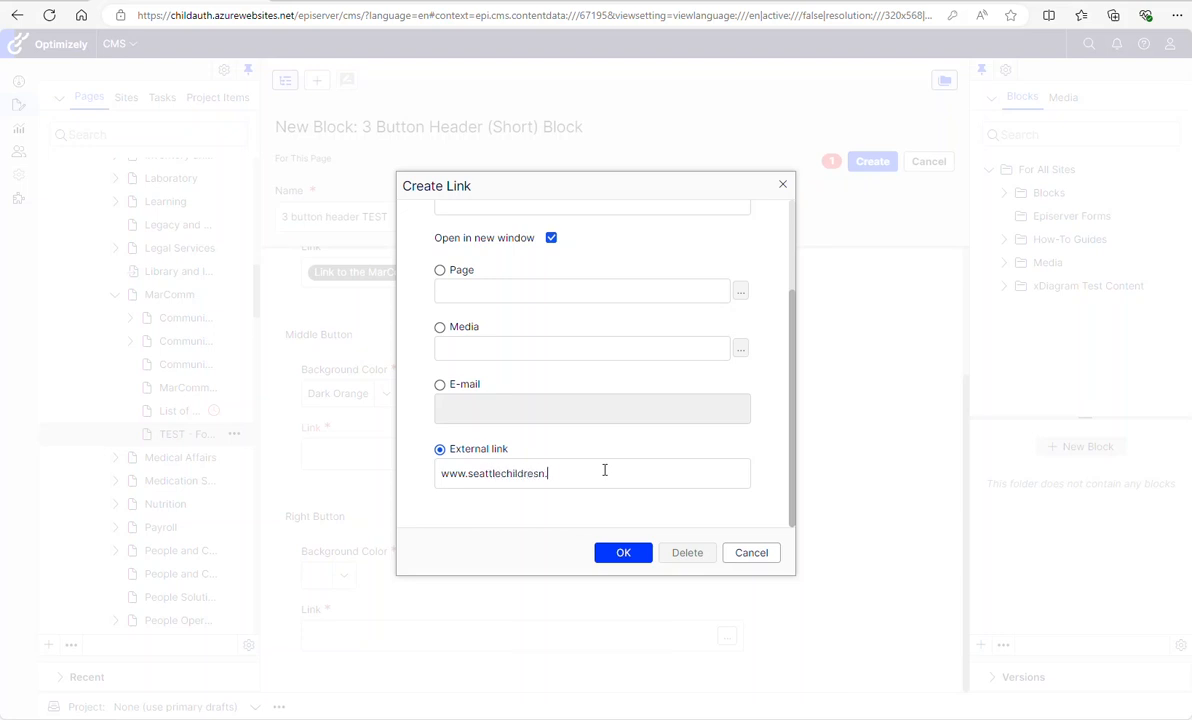
key("BackSpace")
key("BackSpace")
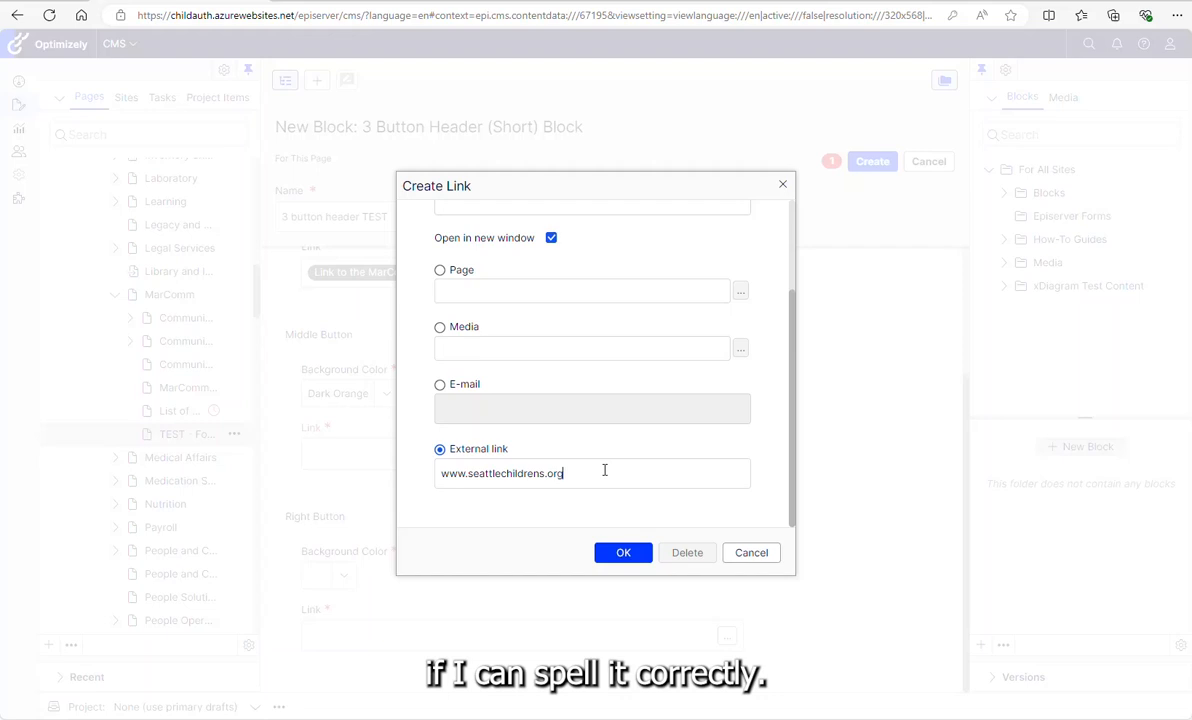
left_click(633, 553)
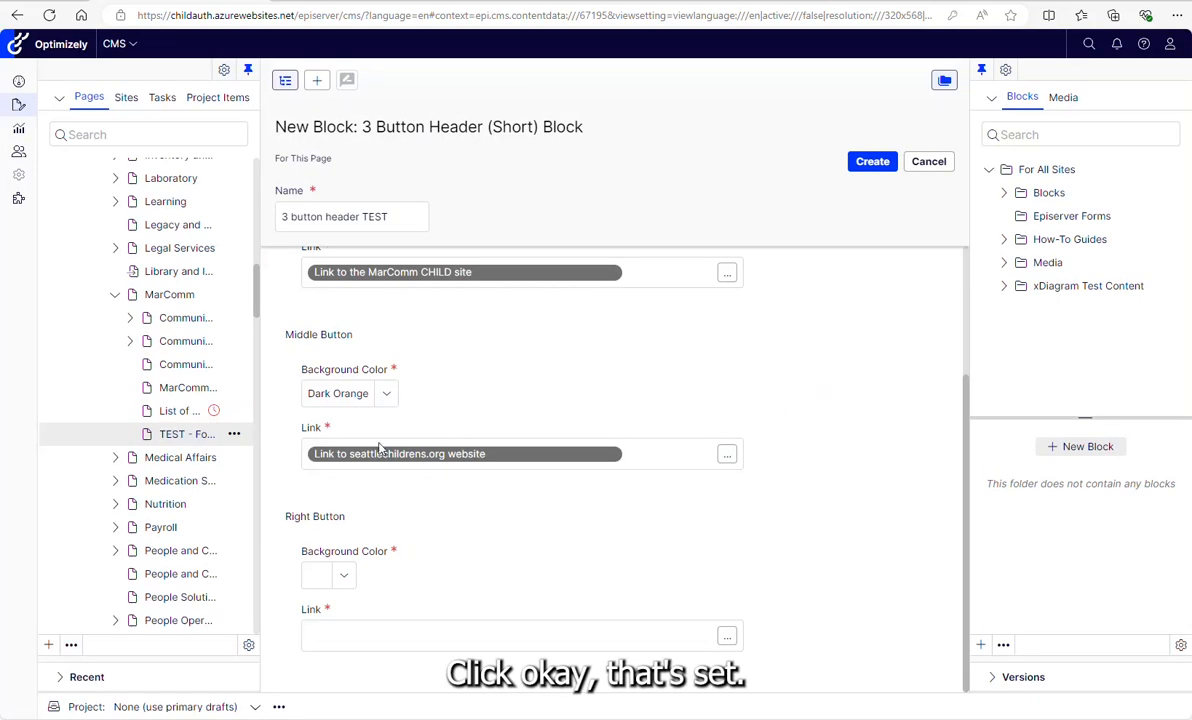
Step: Set the right button's background color to Medium Green and start a link for it that targets Media
left_click(348, 578)
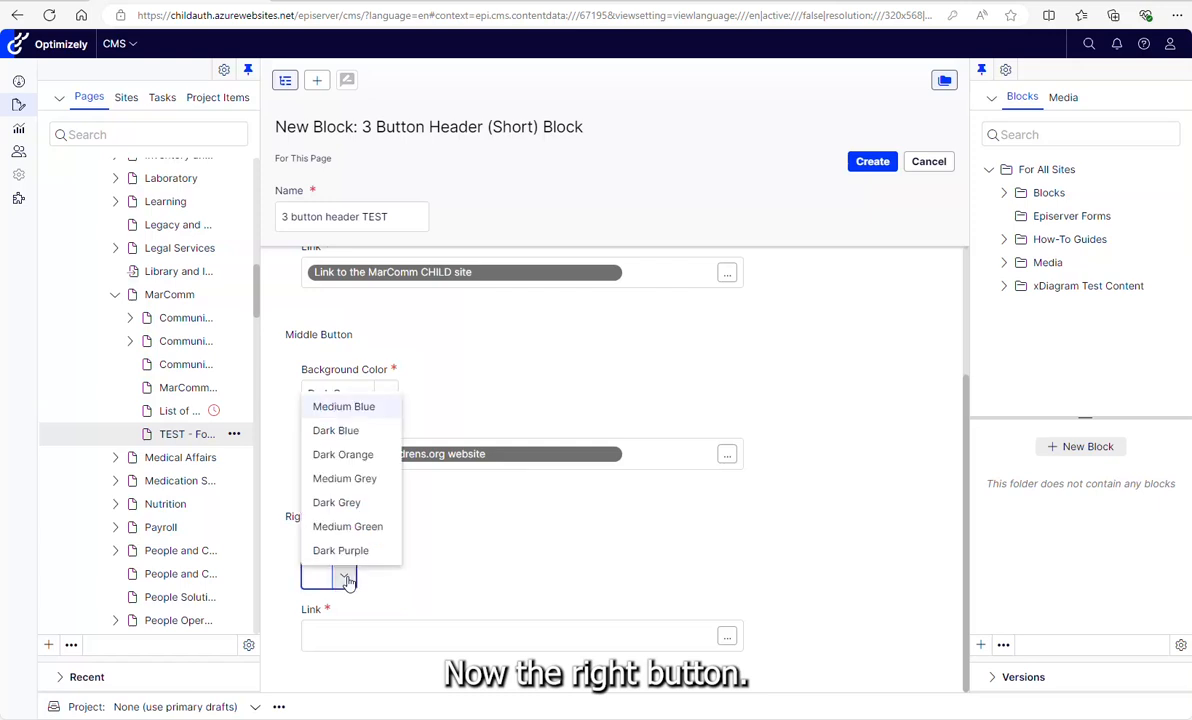
left_click(348, 530)
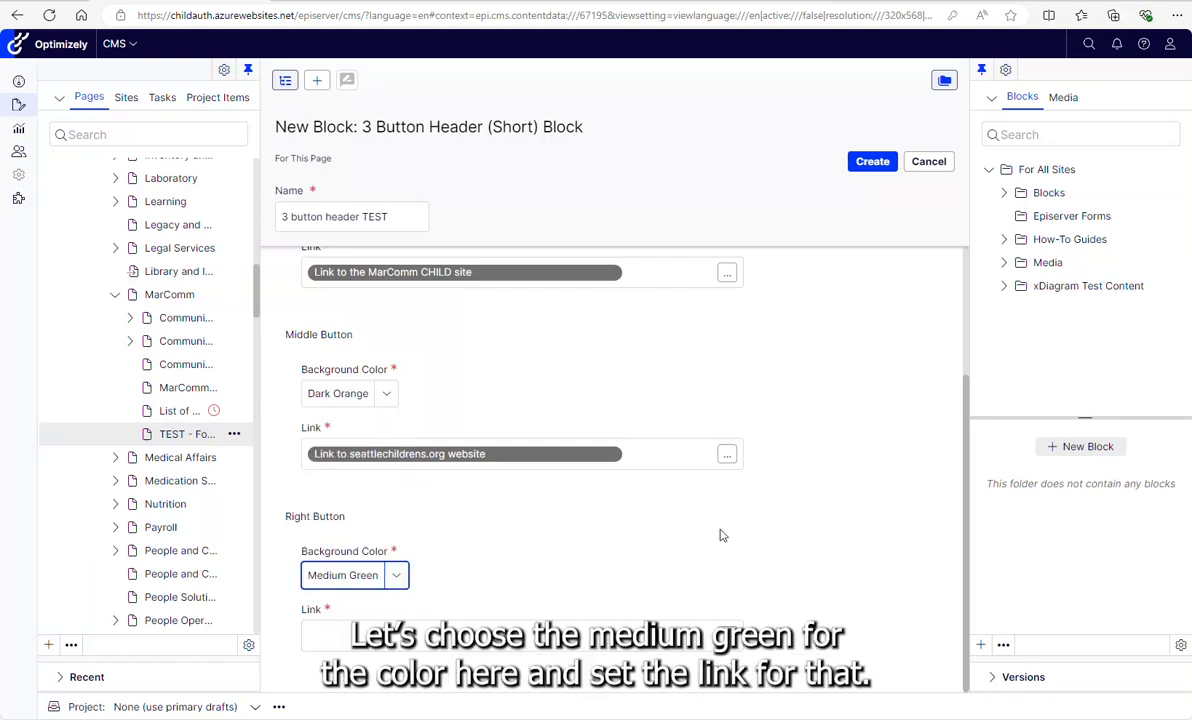
left_click(727, 636)
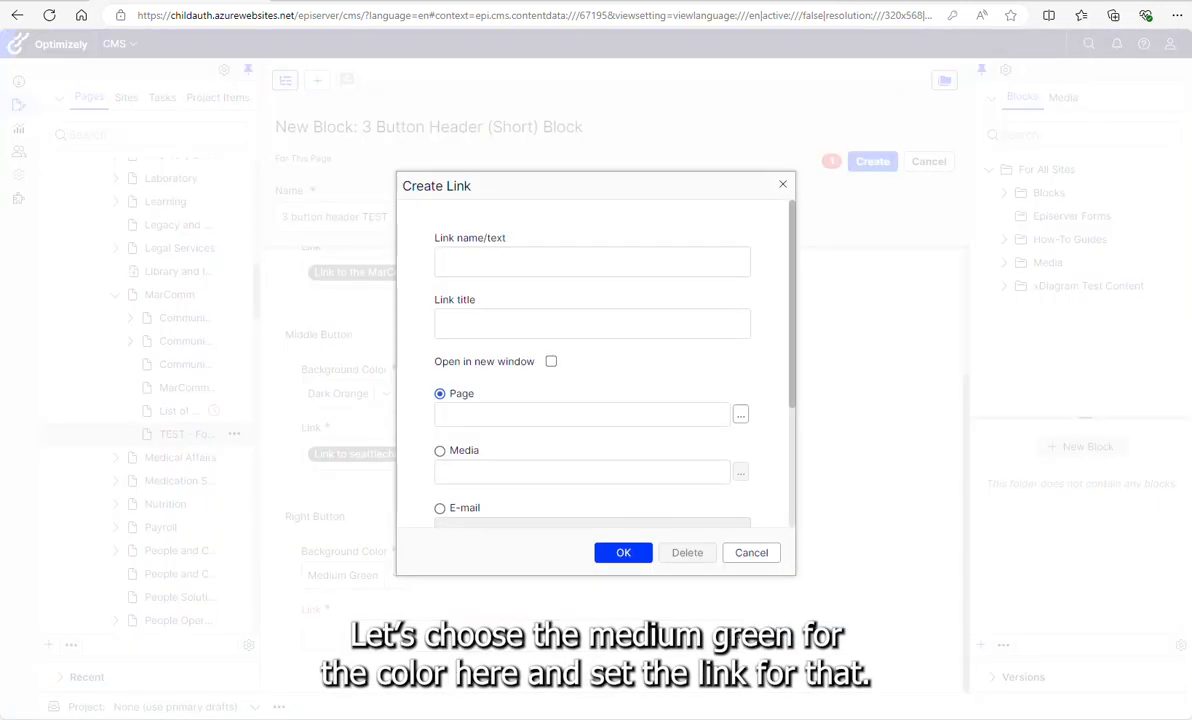
left_click(440, 451)
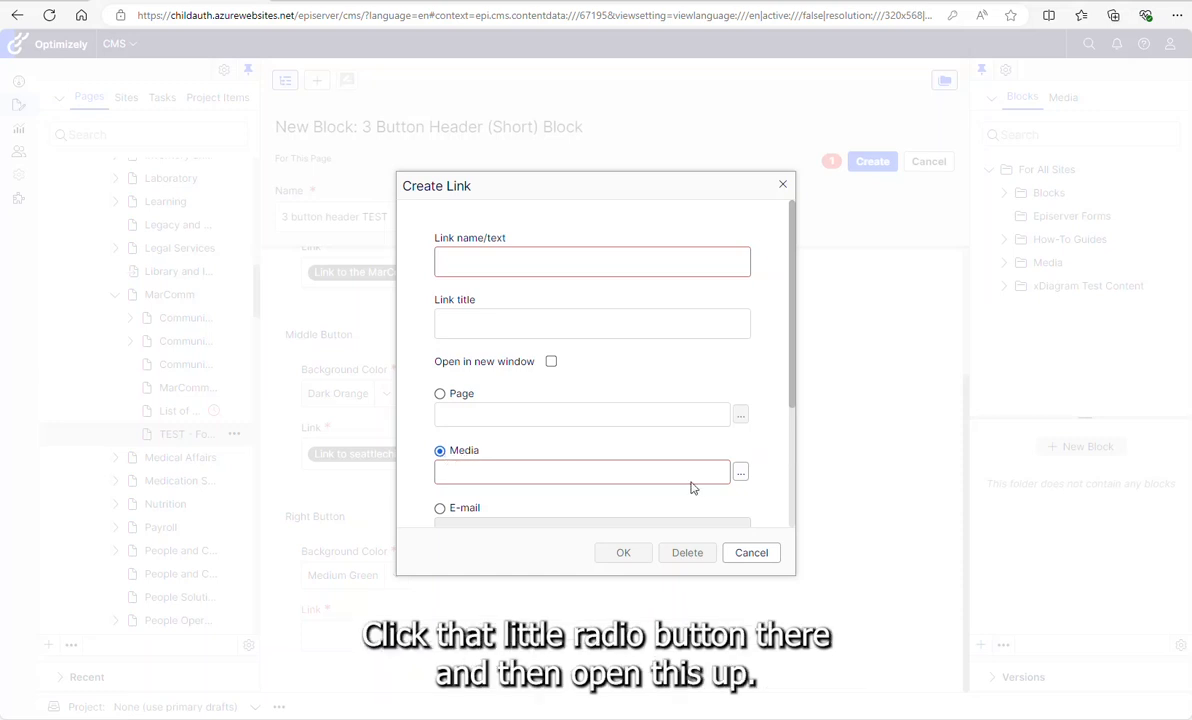
Step: Choose "818 Stewart Stacking and Floorplans.pdf" from Media, People and Places, Childrens Locations as the link's media file
scroll(768, 456, "down", 2)
left_click(741, 327)
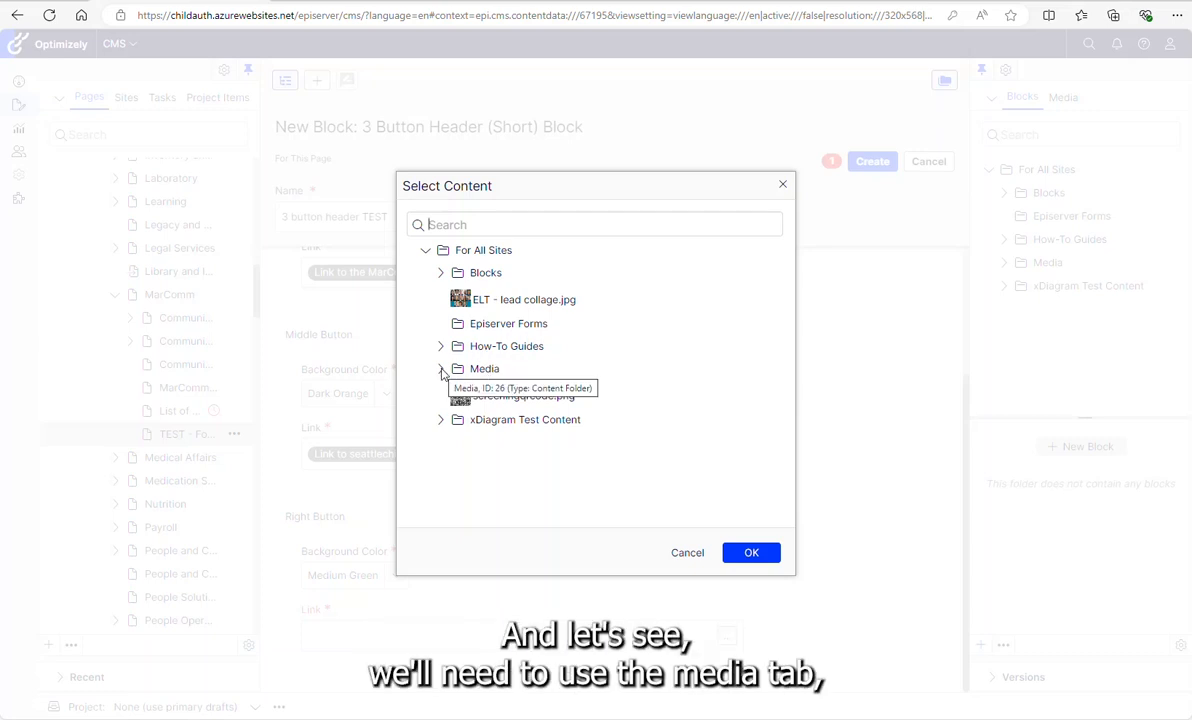
left_click(441, 369)
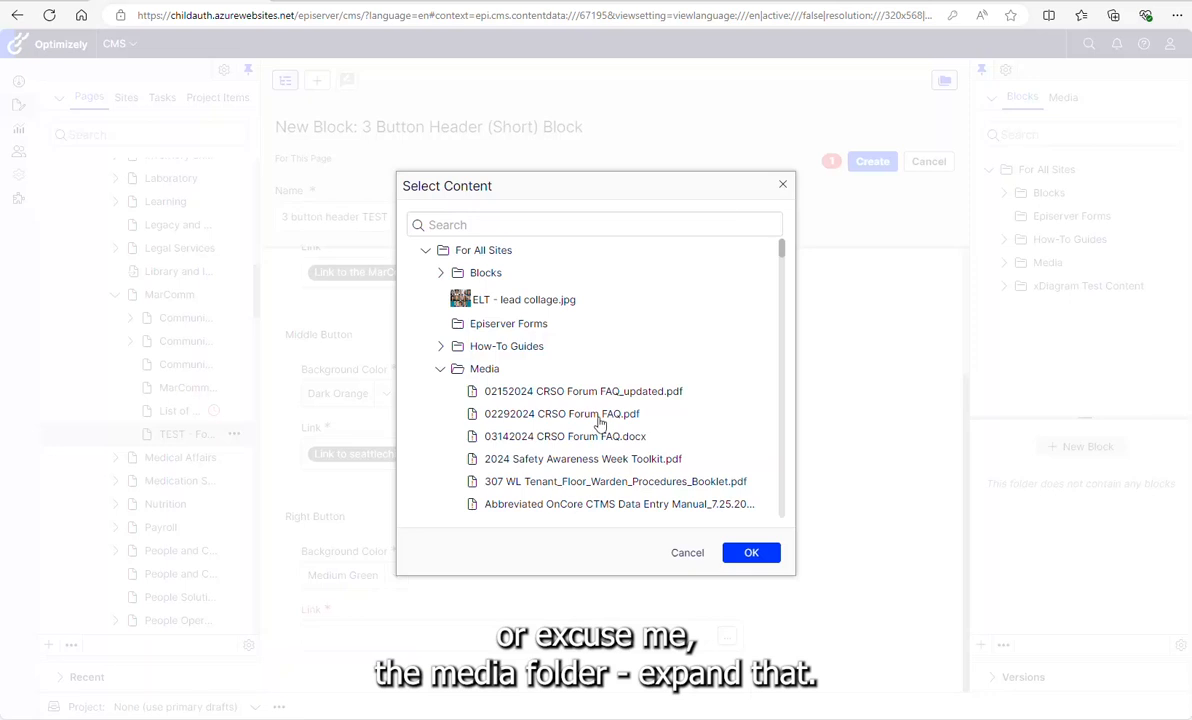
scroll(688, 367, "down", 2)
scroll(688, 367, "down", 6)
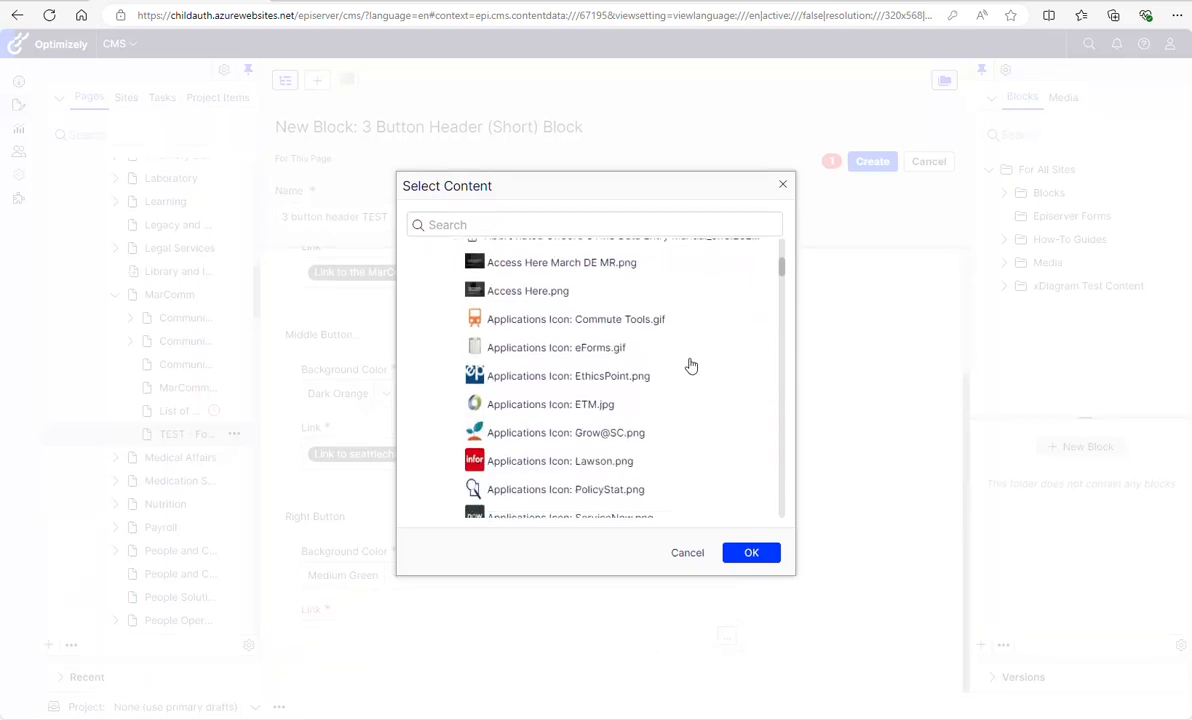
scroll(647, 366, "down", 3)
scroll(652, 378, "down", 5)
scroll(652, 380, "up", 5)
scroll(560, 300, "up", 3)
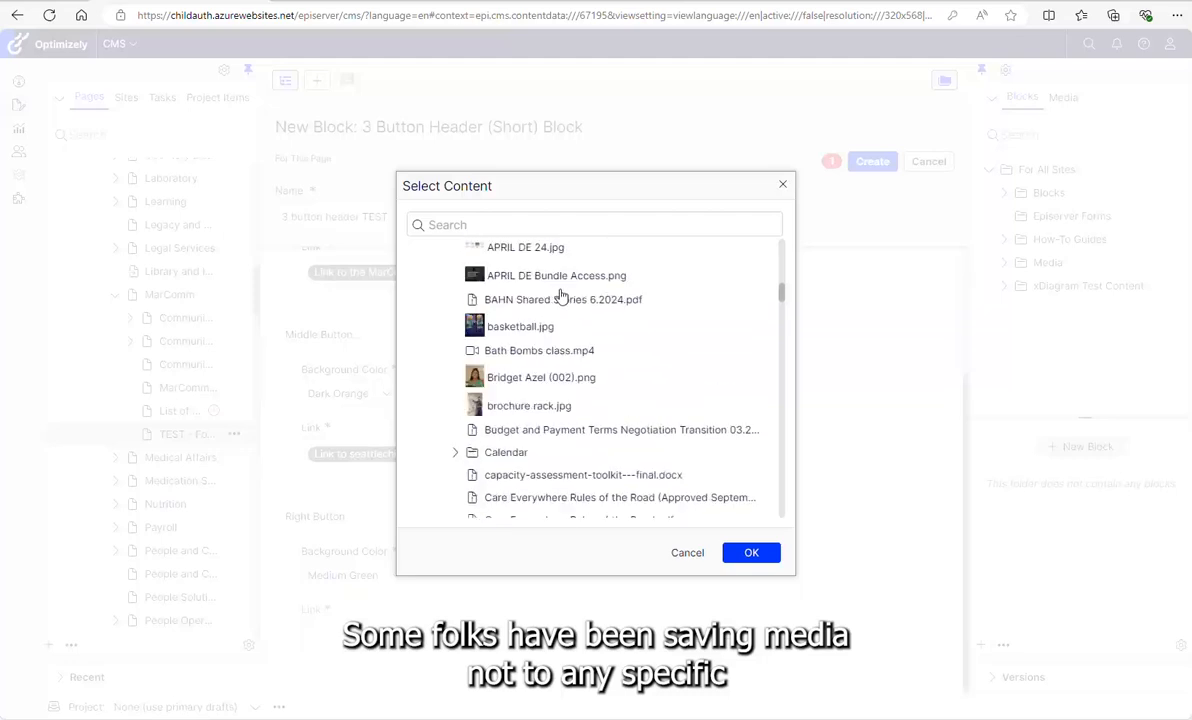
scroll(572, 341, "down", 7)
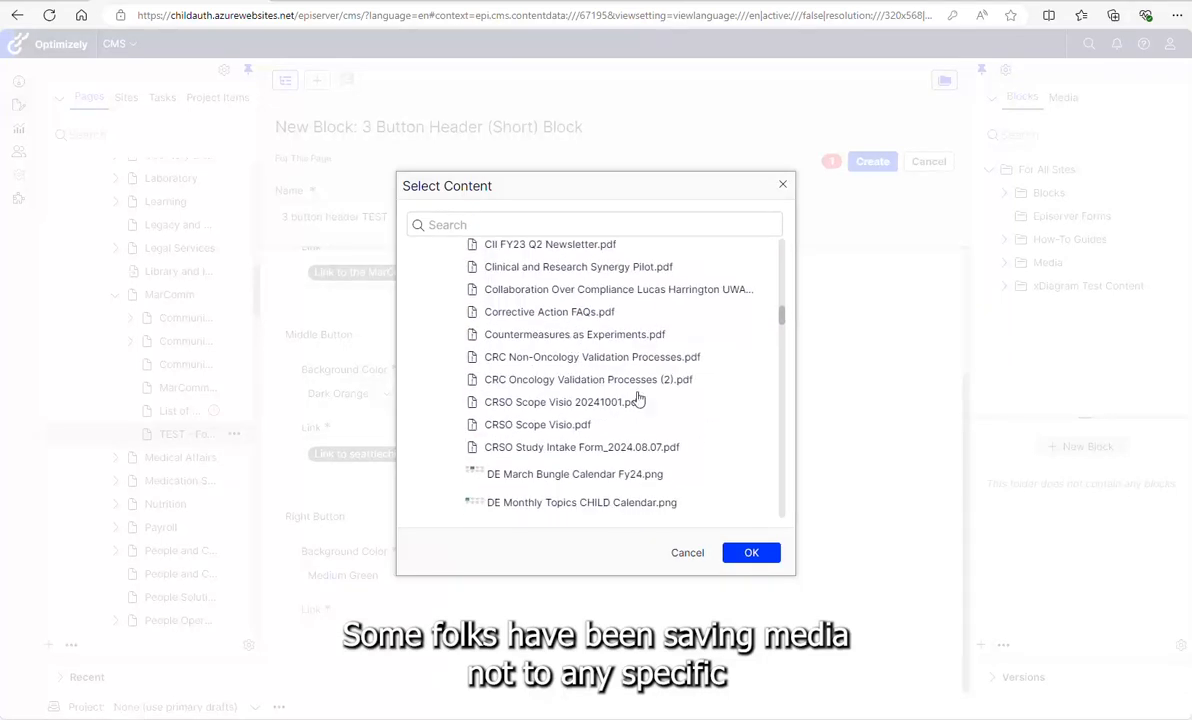
left_click_drag(783, 317, 786, 442)
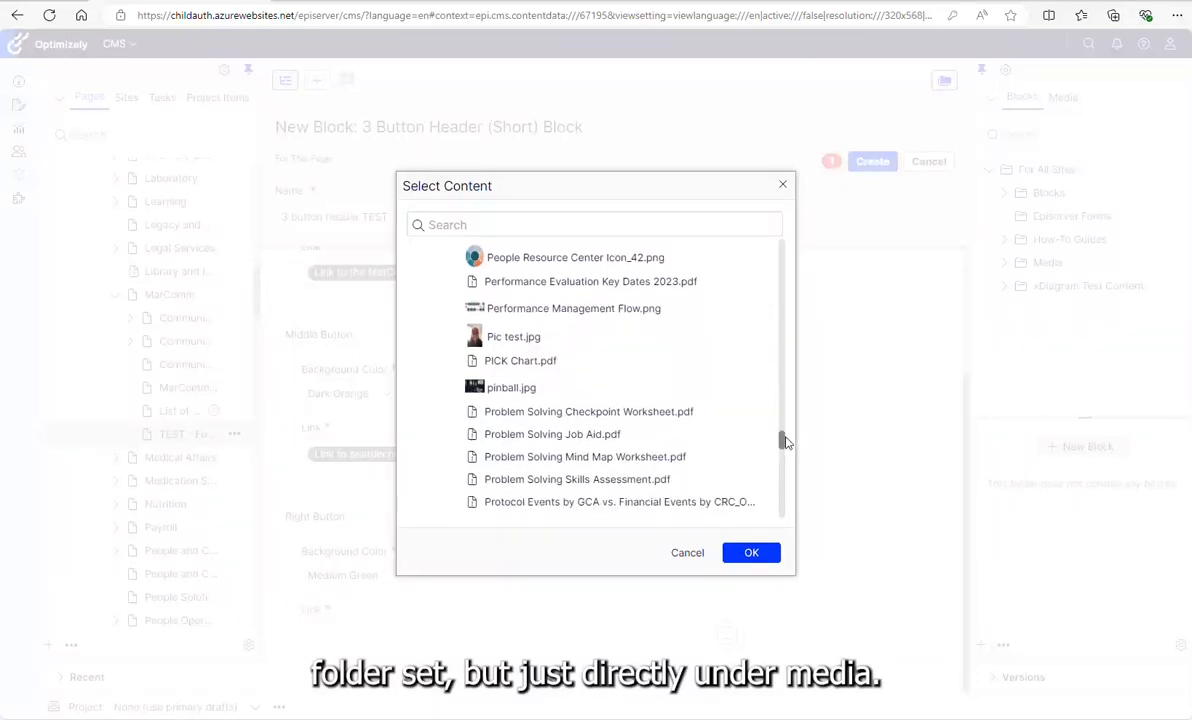
left_click_drag(786, 442, 786, 436)
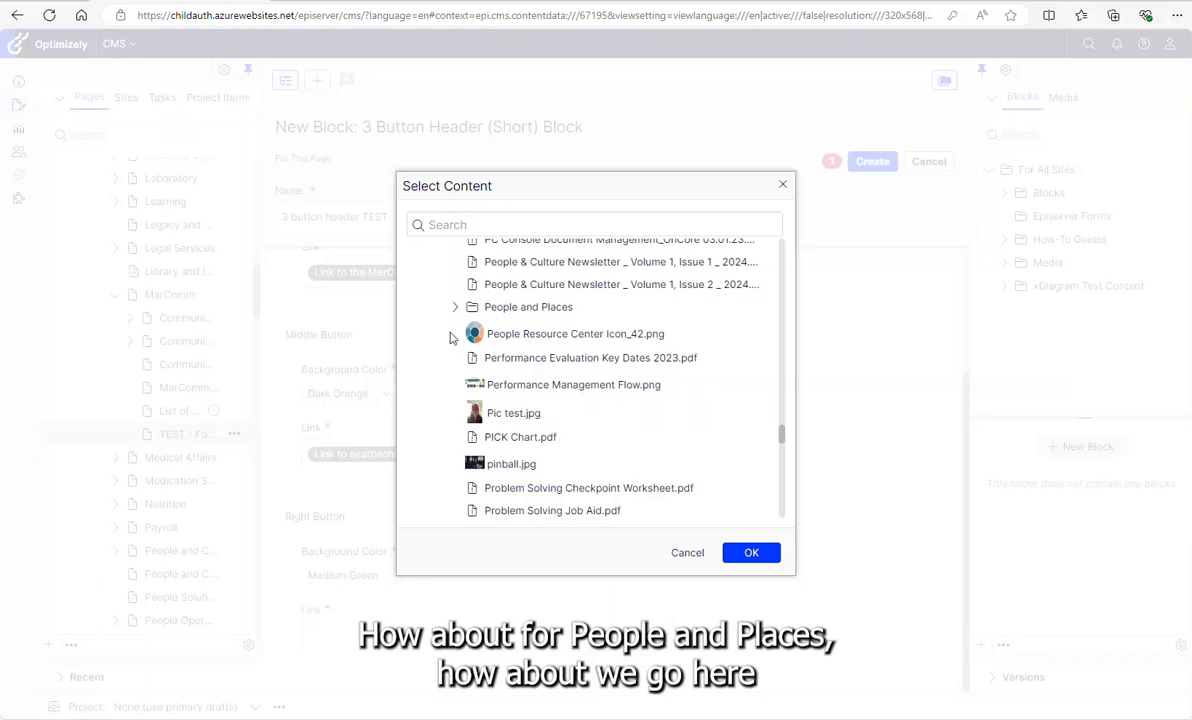
left_click(456, 312)
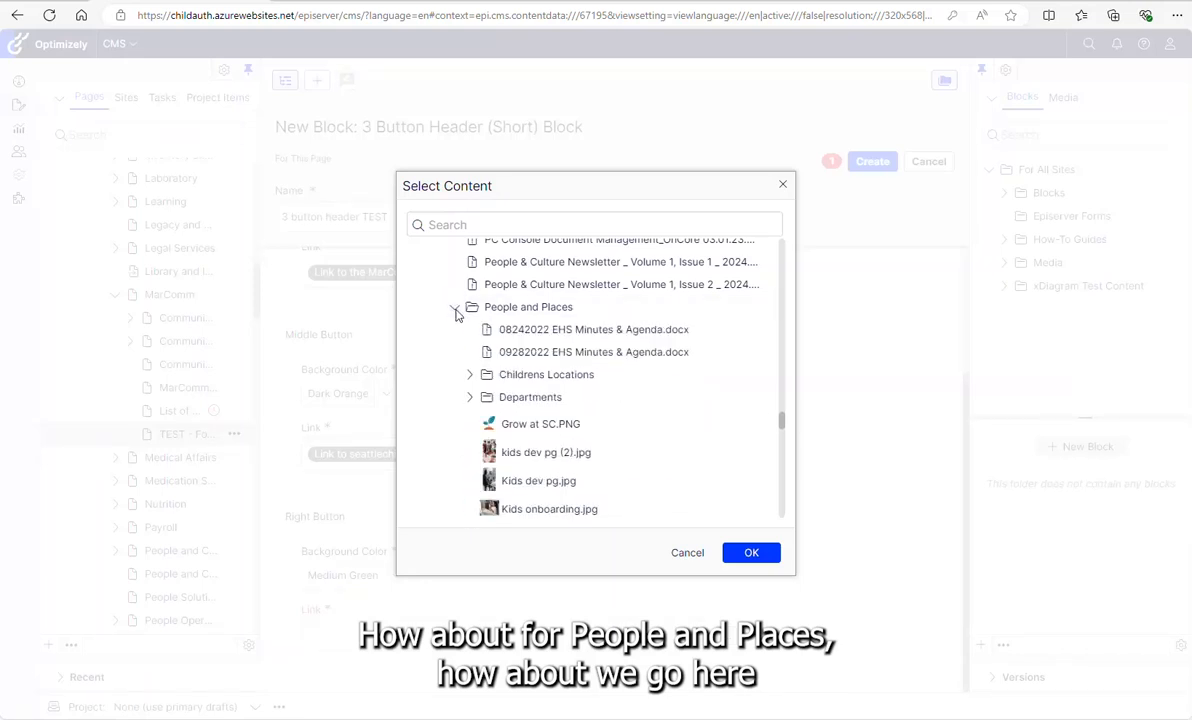
left_click(469, 374)
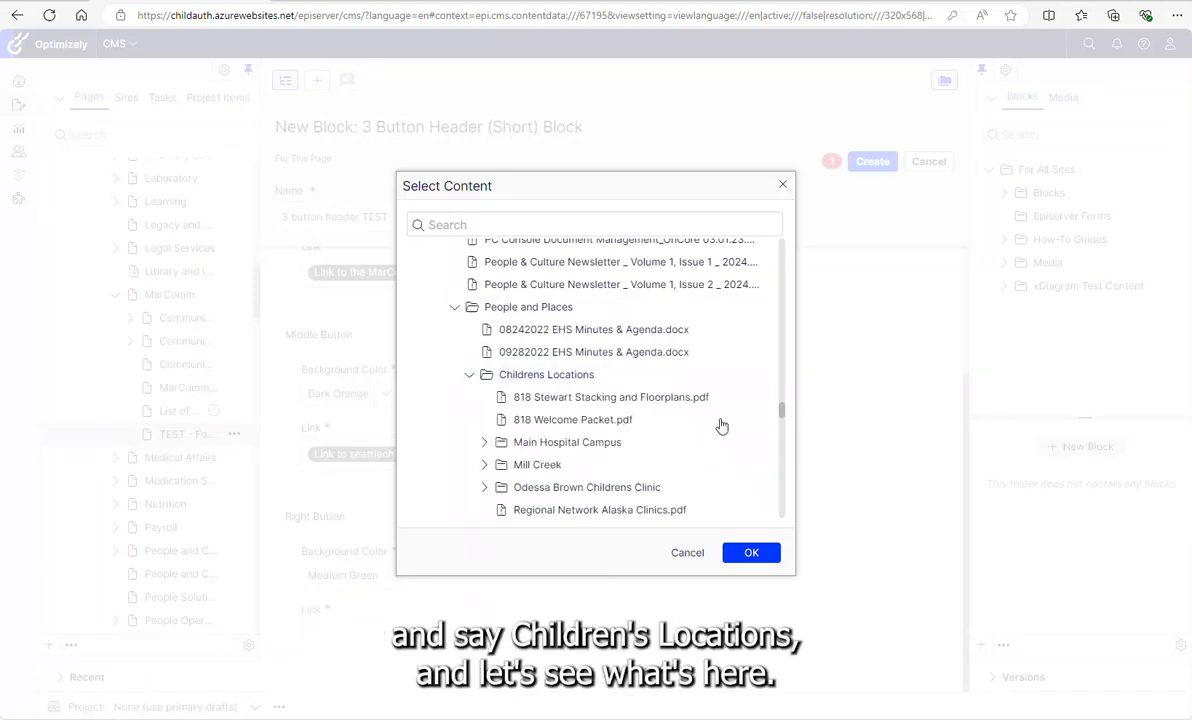
scroll(705, 426, "down", 1)
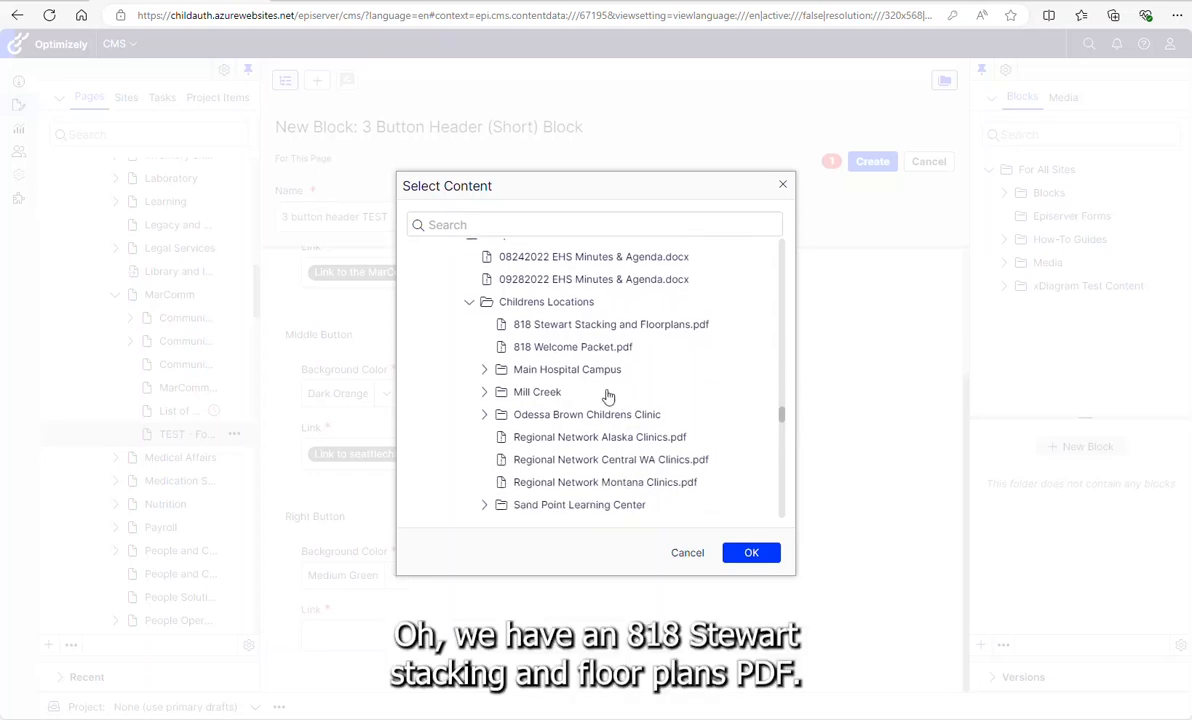
left_click(562, 328)
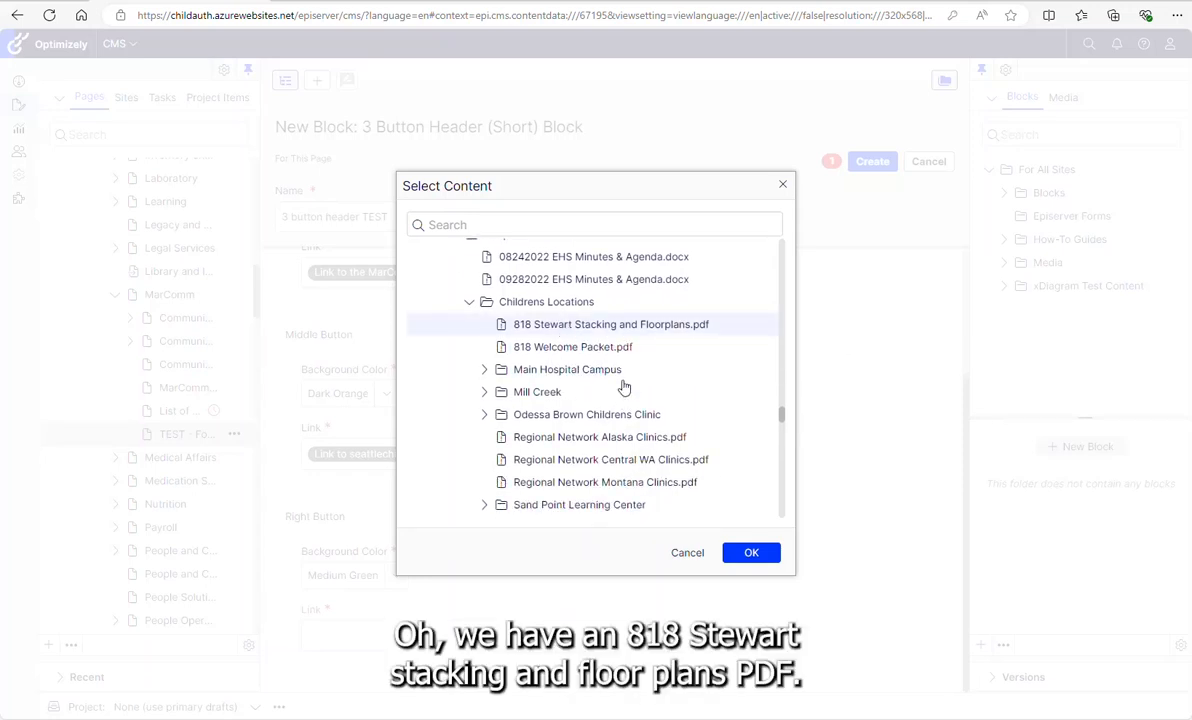
left_click(749, 555)
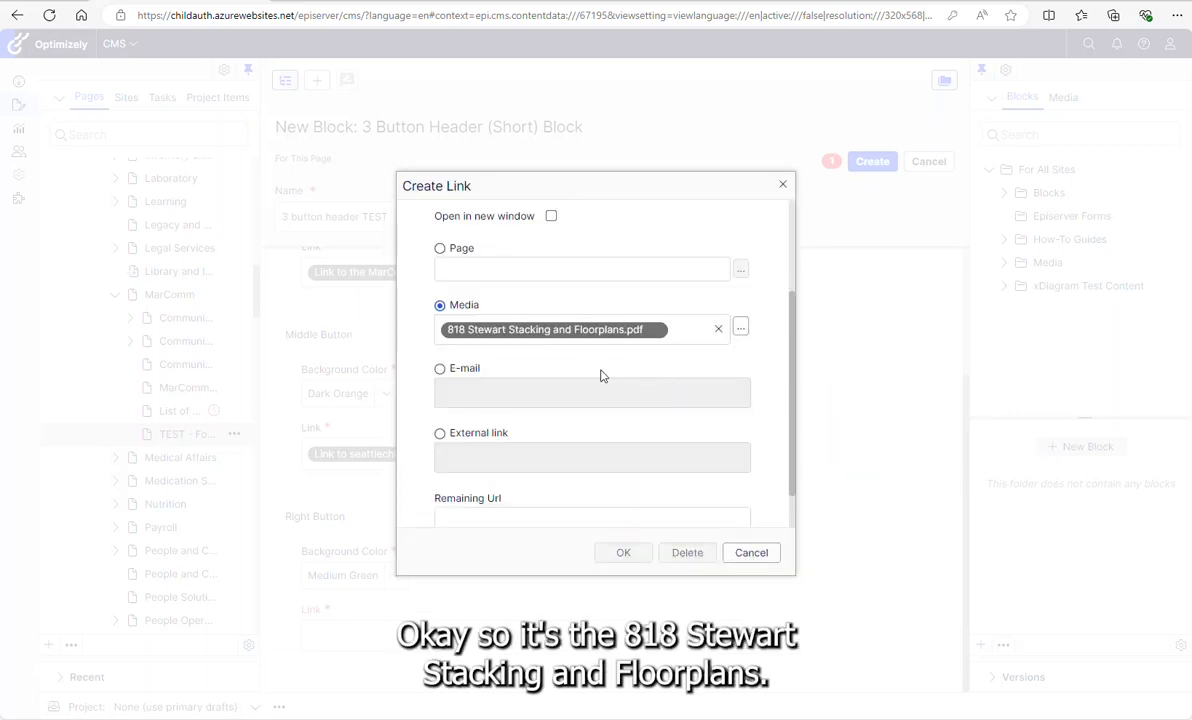
Step: Set the link text to "Link to 818 Stewart Stacking and Floorplans file", opening in a new window, and confirm the right button's link
scroll(580, 350, "up", 3)
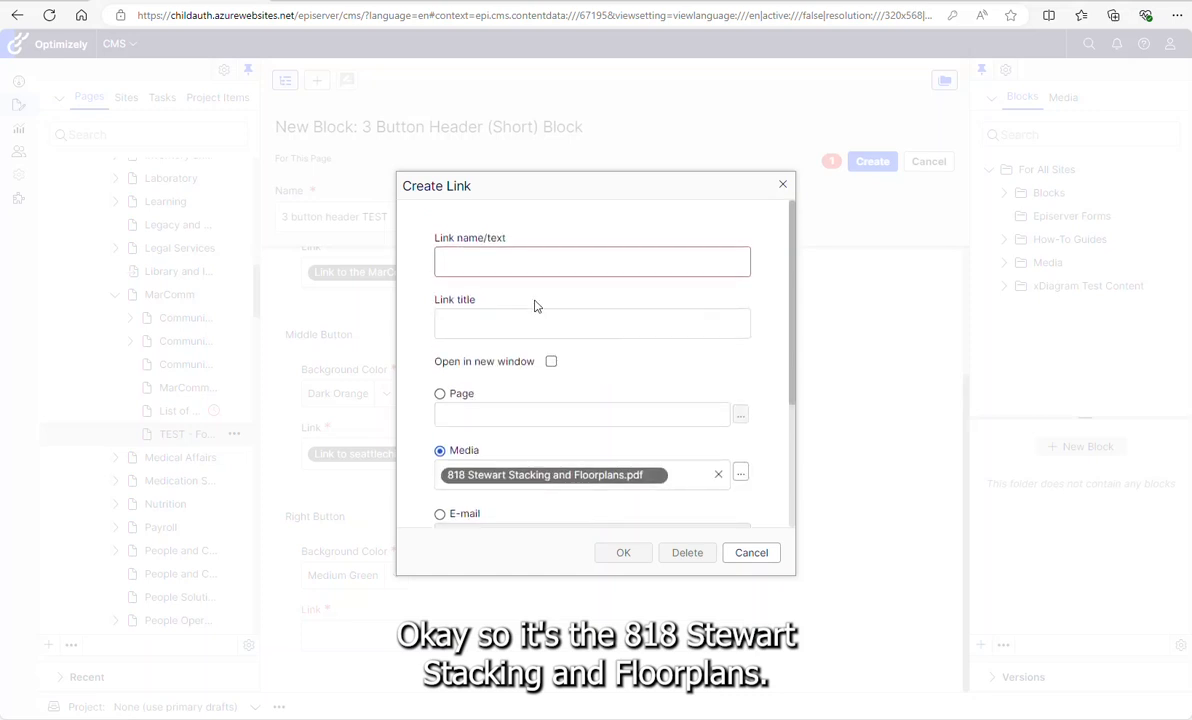
left_click(507, 261)
type("Link to")
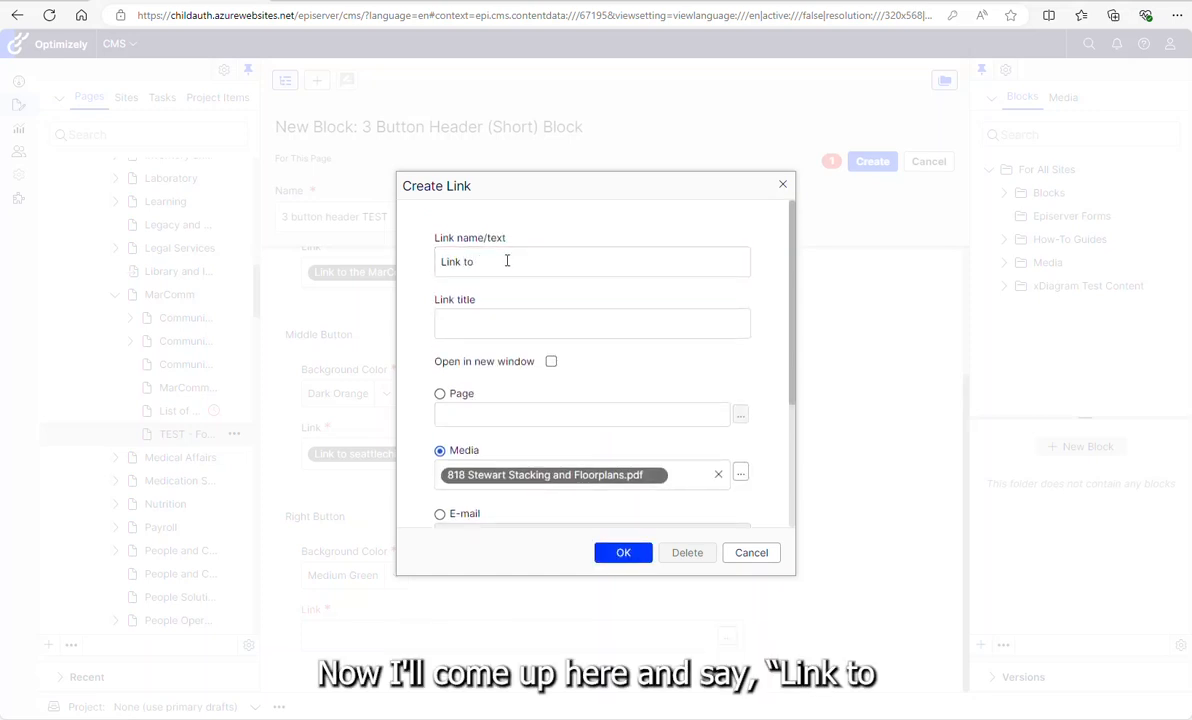
type(" 818 Stewar")
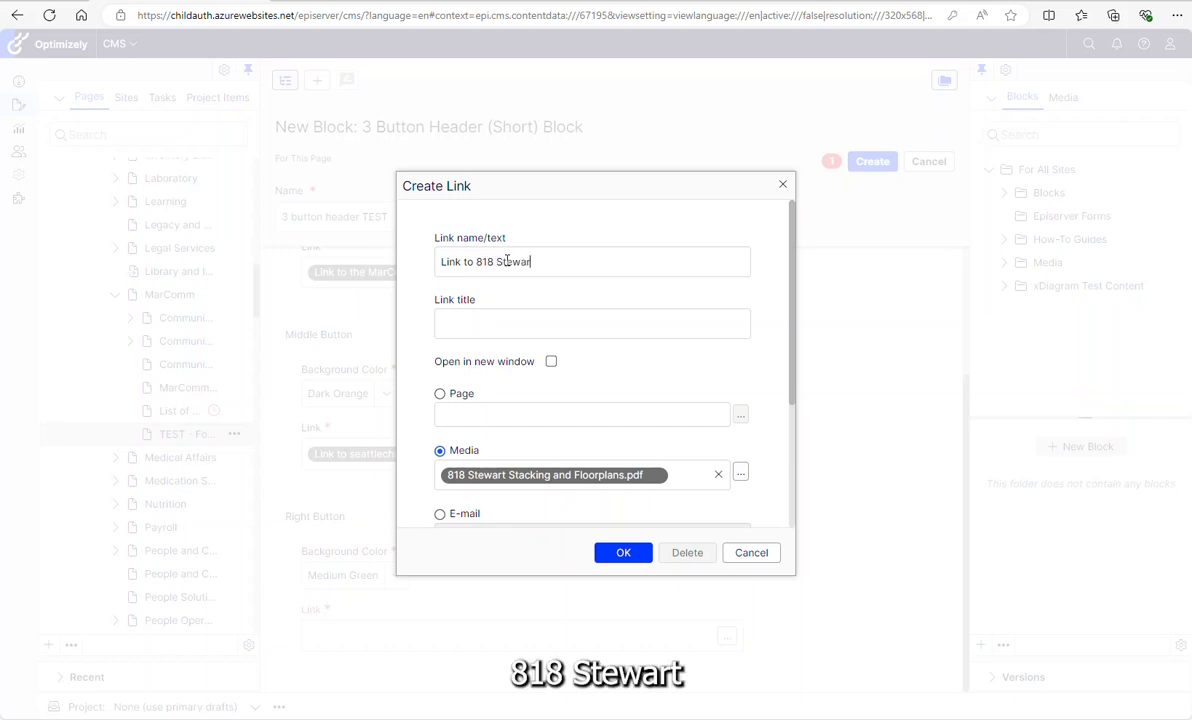
type("t Stacking and Floorplans fl")
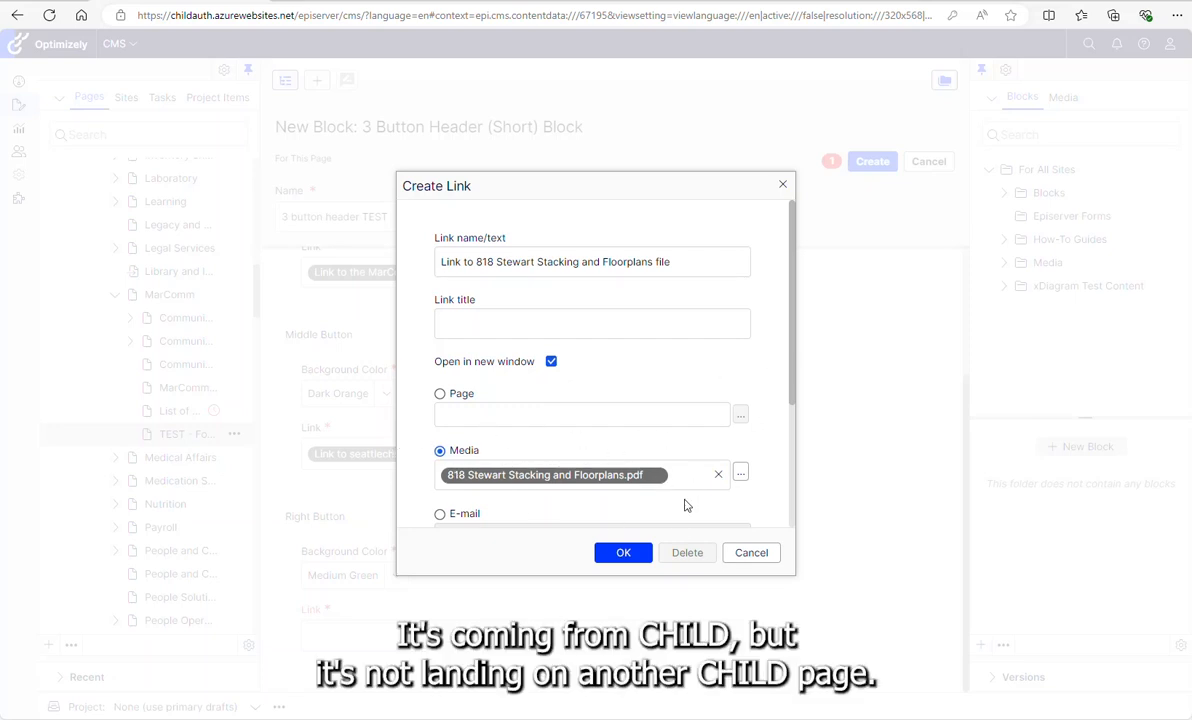
left_click(623, 553)
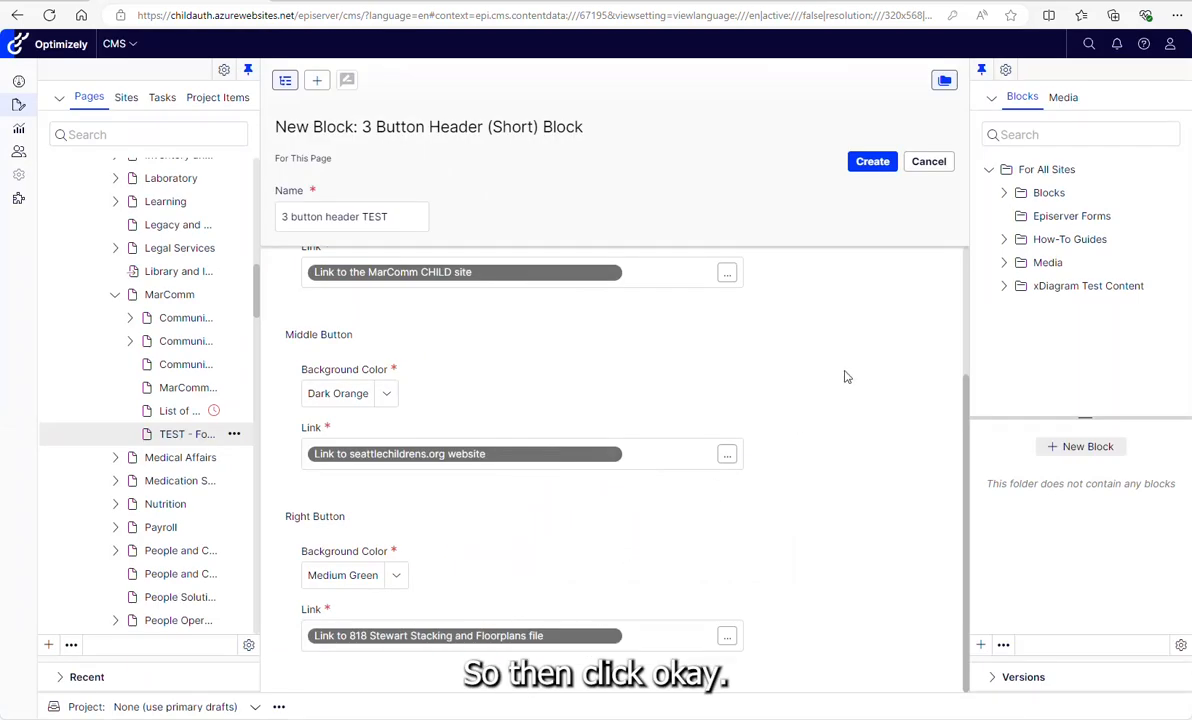
Step: Create the 3 button header TEST block with the configured buttons
left_click(874, 163)
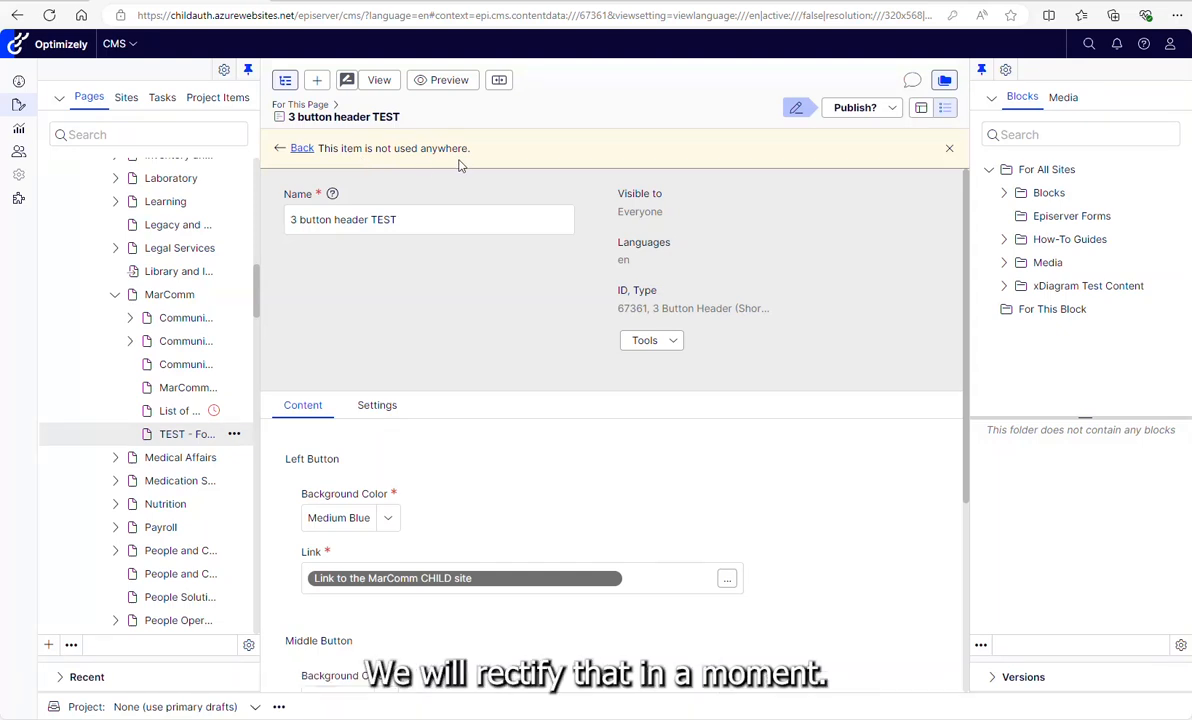
Step: Publish the 3 button header TEST block, return to the TEST - For Training page, and show the block assets stored for this page
left_click(851, 110)
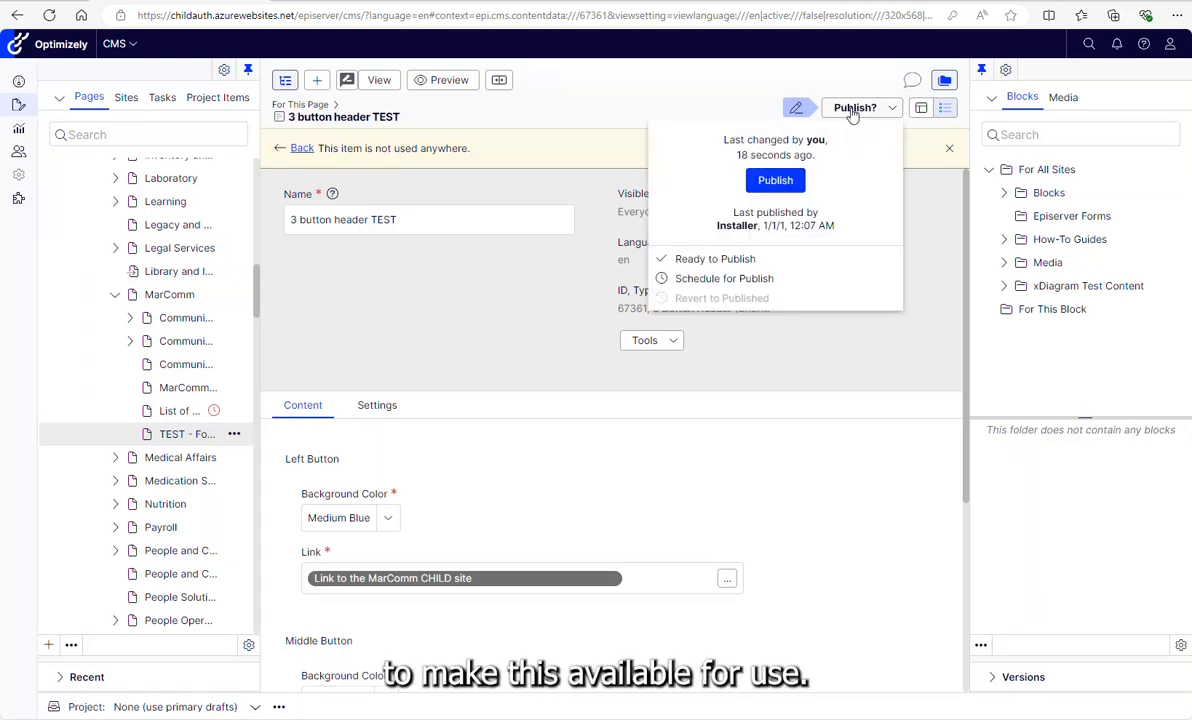
left_click(775, 182)
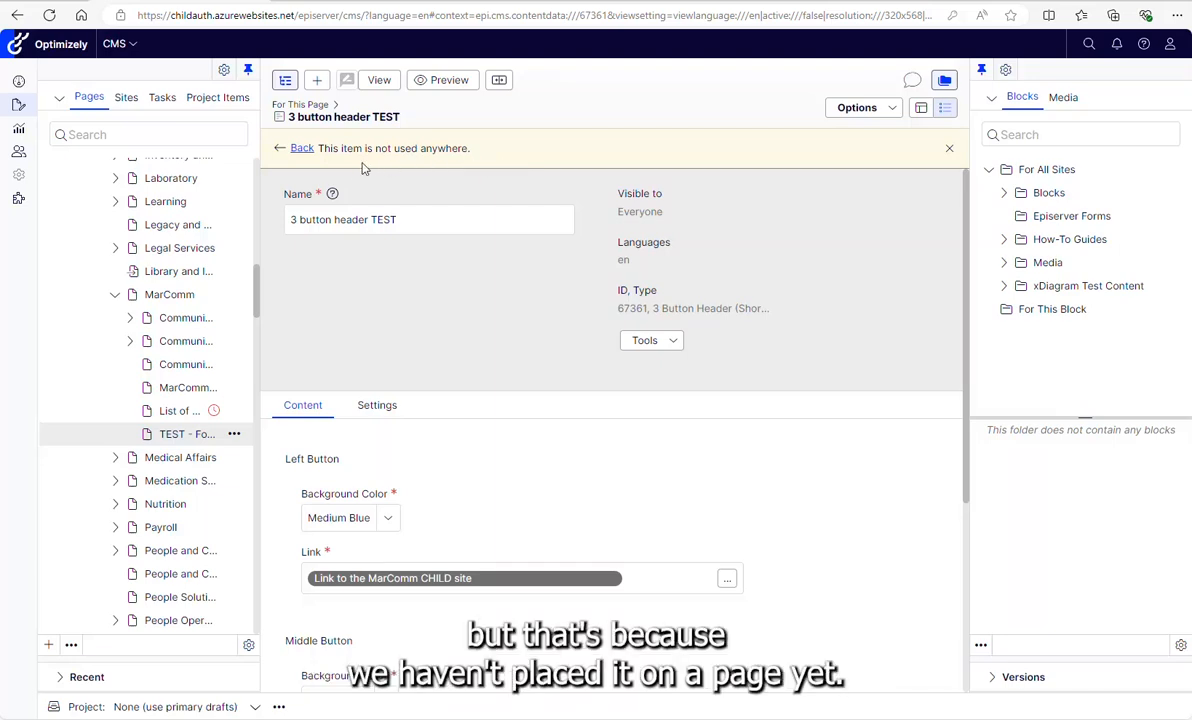
left_click(302, 149)
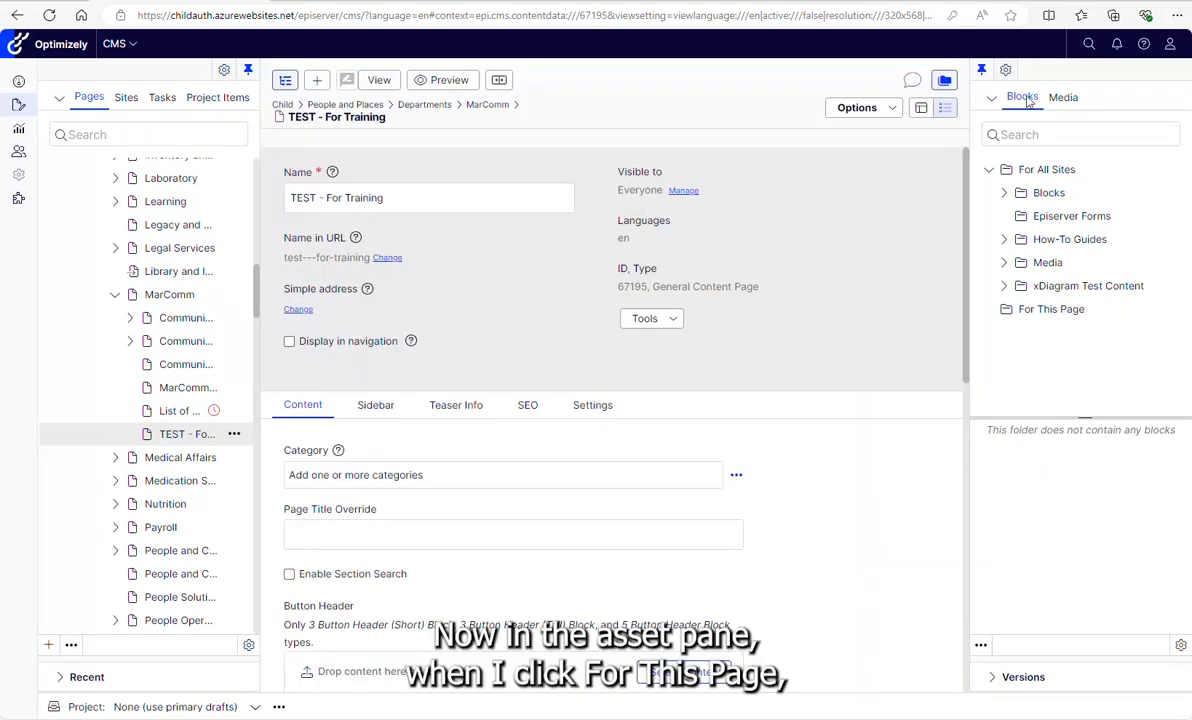
left_click(1056, 311)
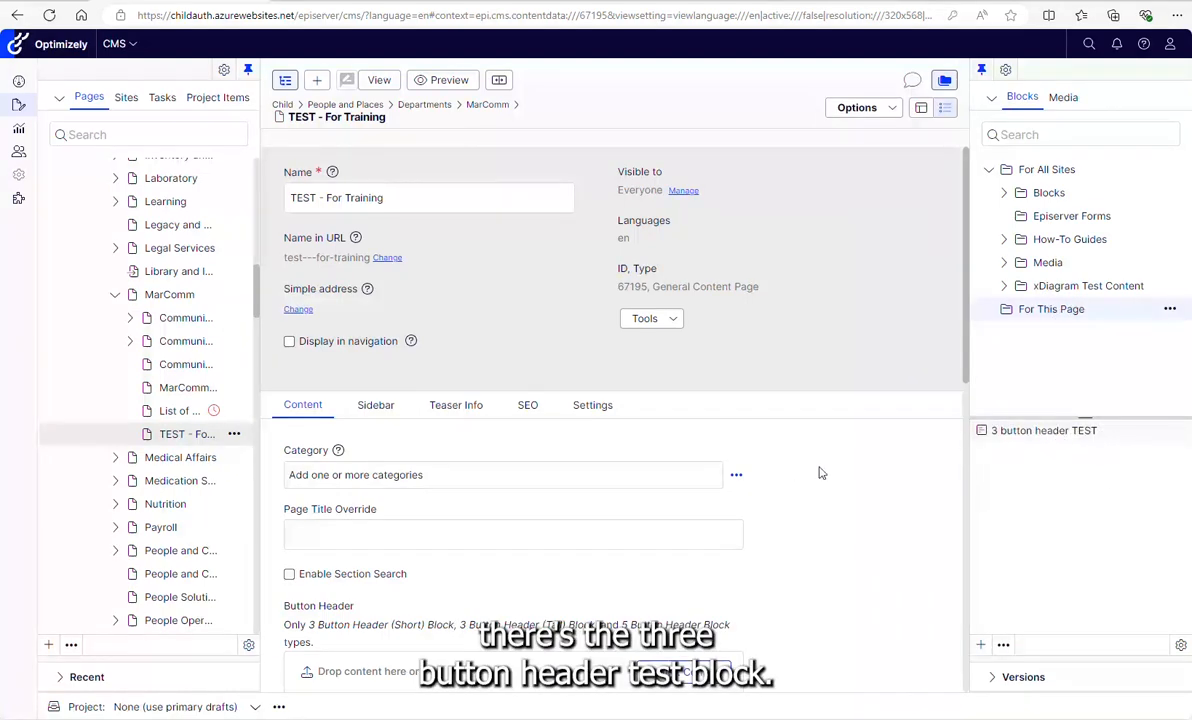
Step: Insert the 3 button header TEST block into the Main Body on a new line above the Authorization Forms heading
scroll(810, 455, "down", 7)
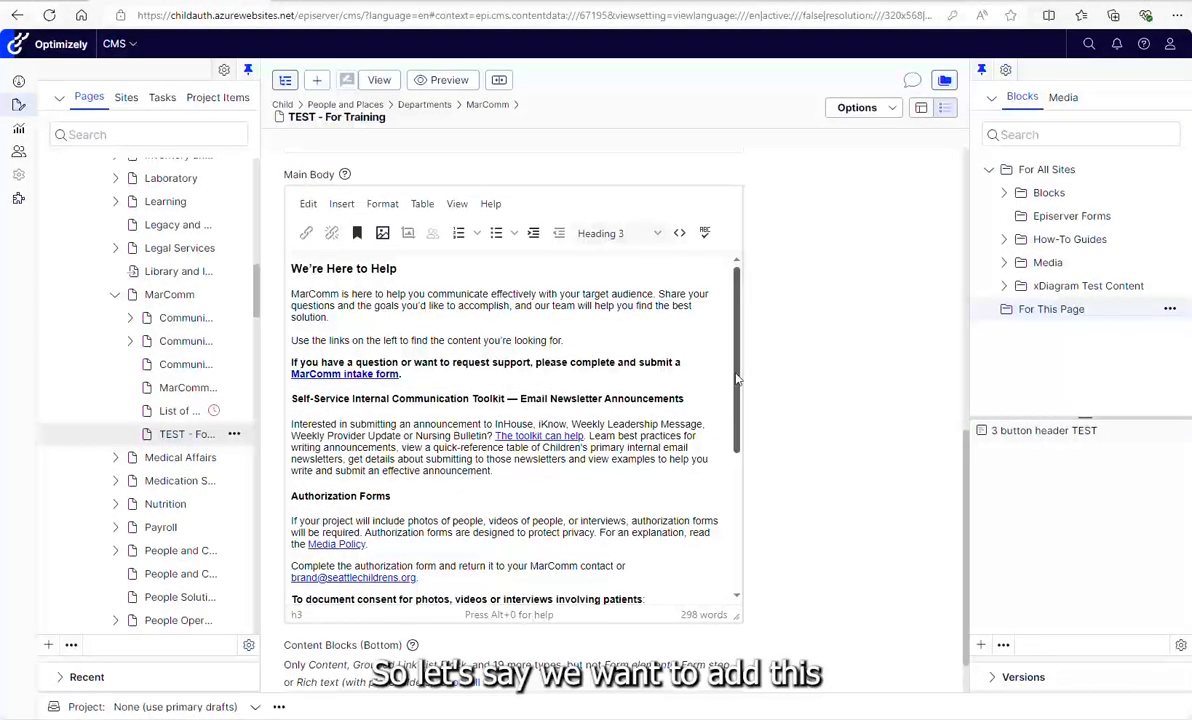
left_click_drag(739, 378, 739, 398)
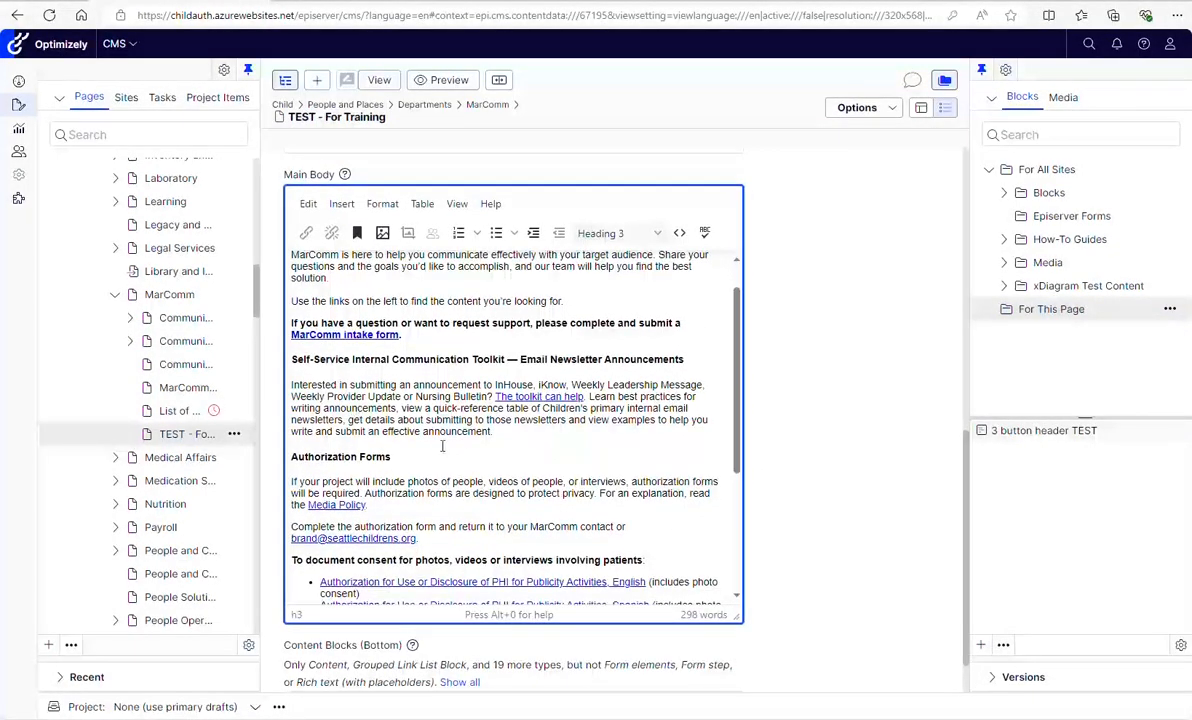
left_click(518, 431)
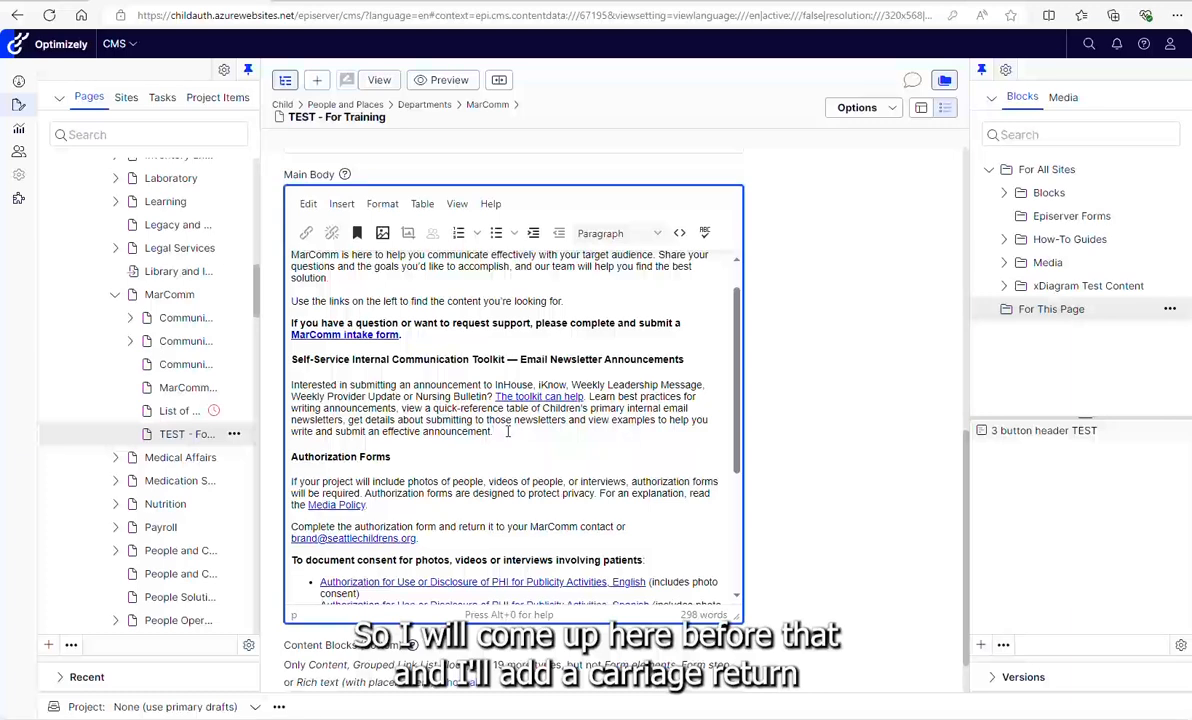
key("Return")
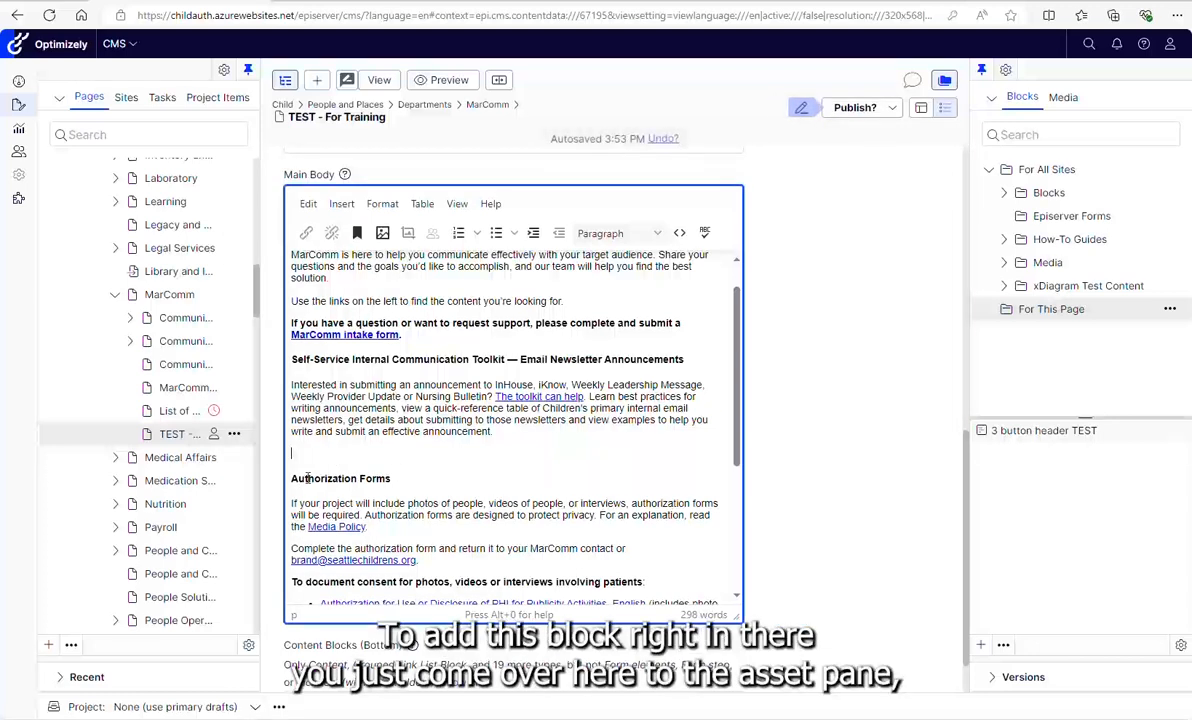
left_click(1027, 434)
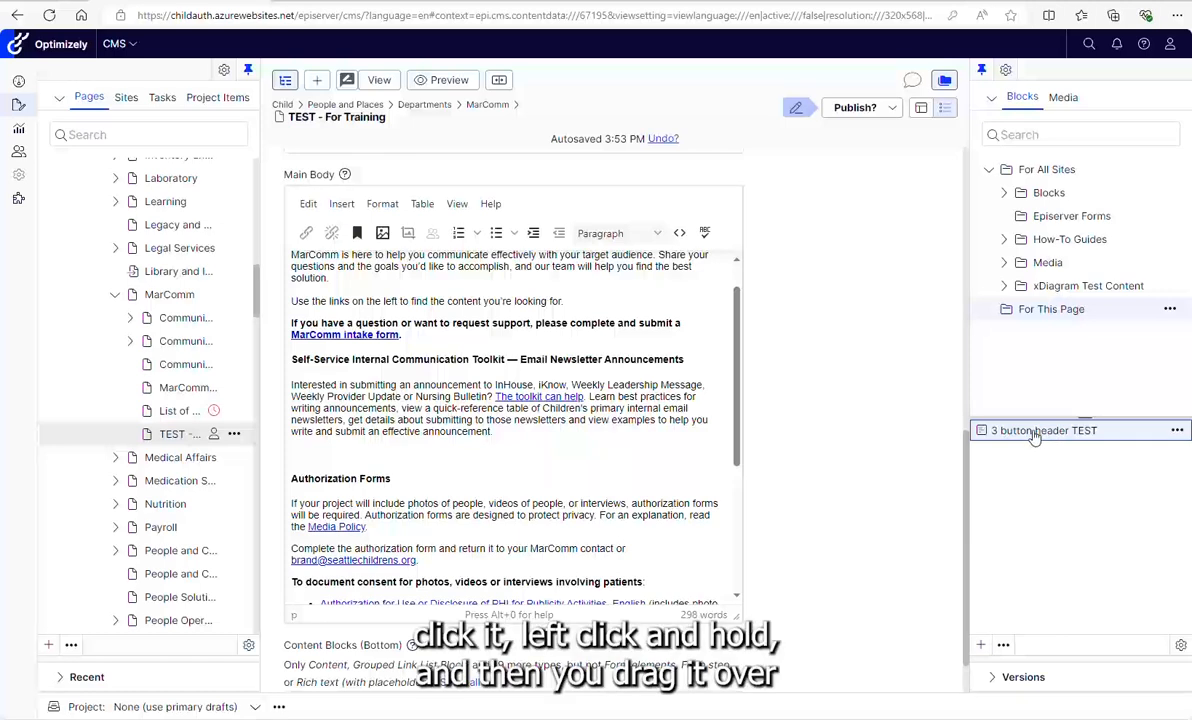
left_click_drag(1035, 438, 318, 455)
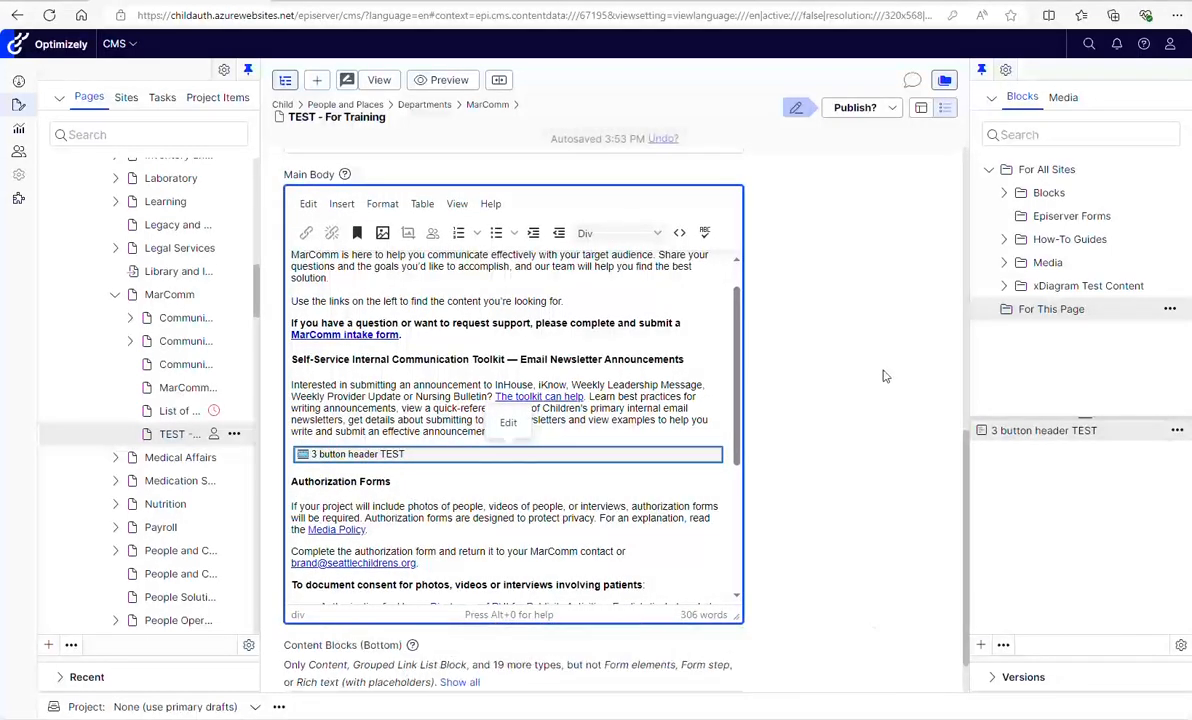
Step: Preview the page to examine how the three buttons look within the body text, and return to editing
left_click(448, 81)
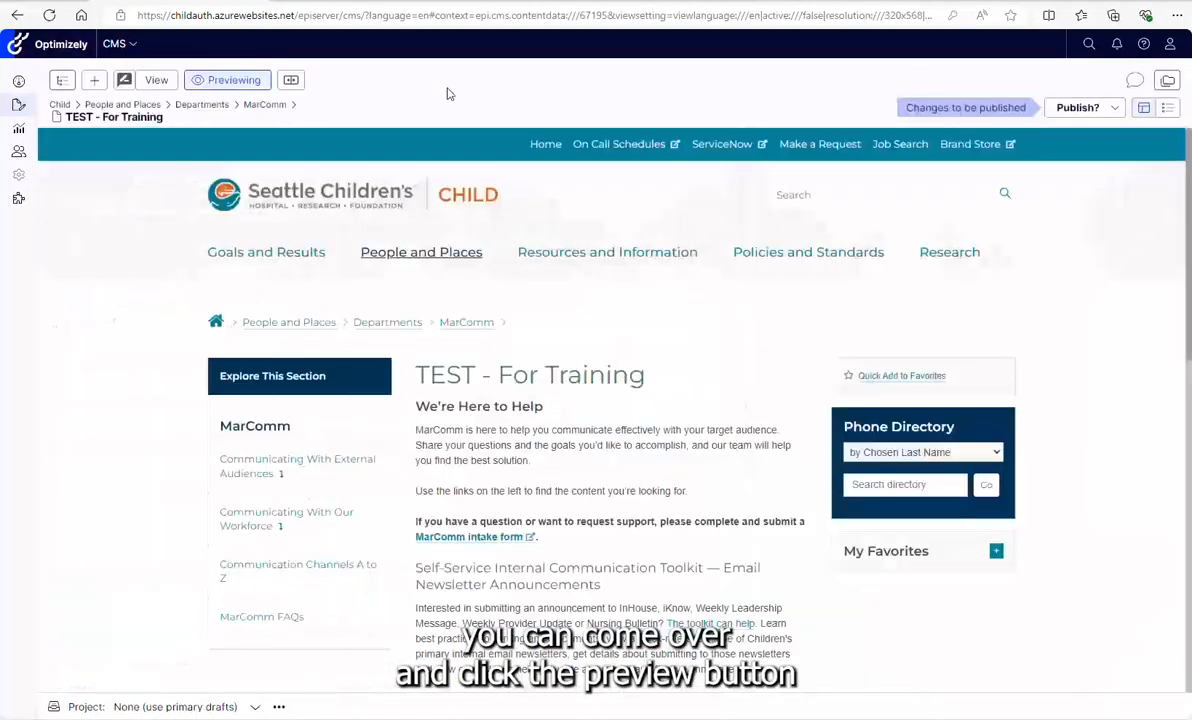
scroll(136, 446, "down", 3)
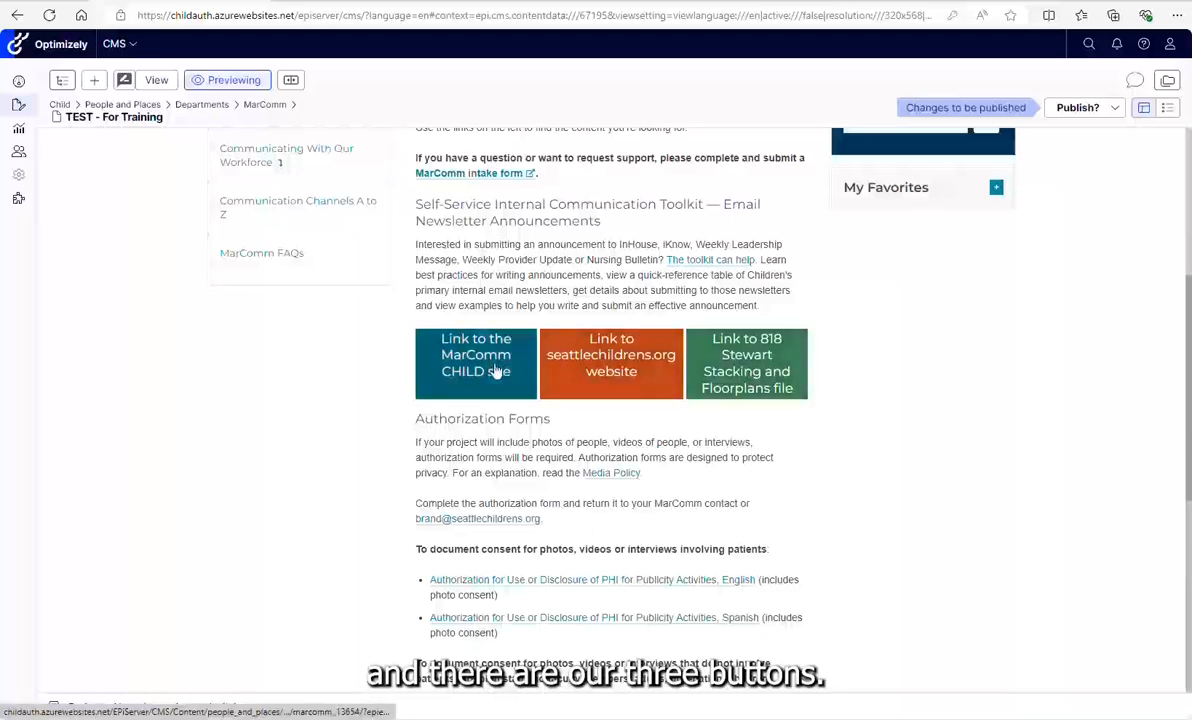
scroll(239, 474, "up", 4)
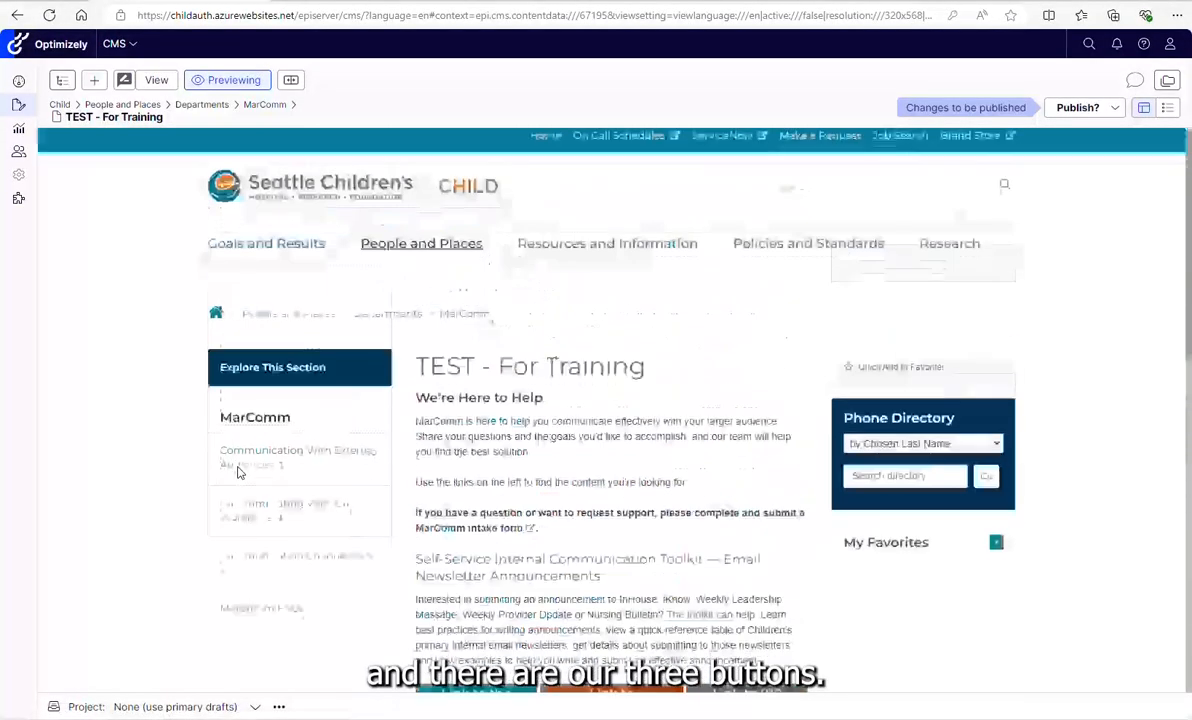
left_click(224, 80)
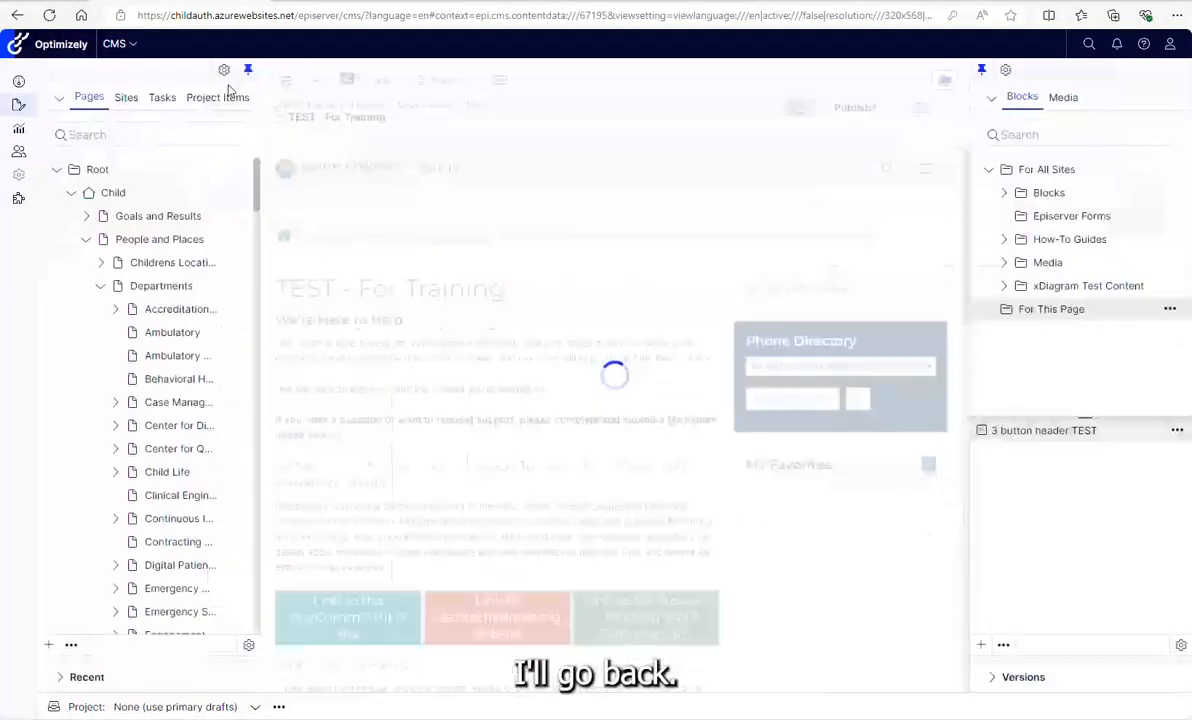
Step: Remove the 3 button header TEST block from the Main Body text above Authorization Forms
scroll(846, 492, "down", 4)
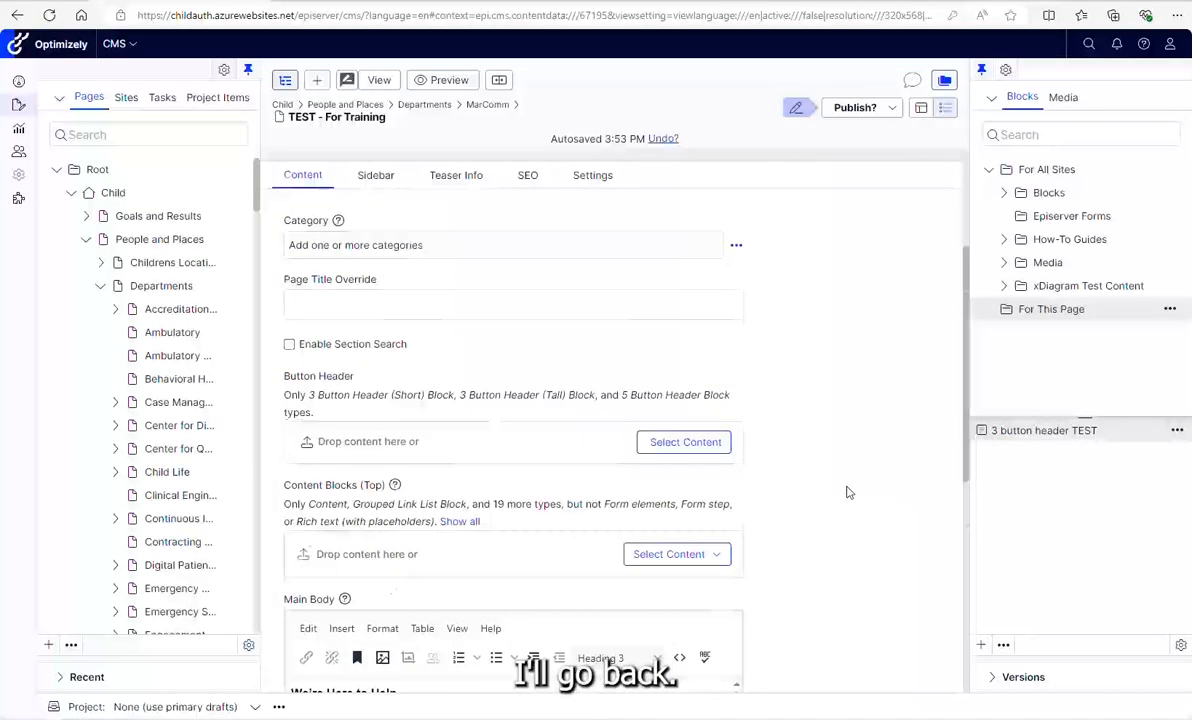
scroll(848, 488, "down", 4)
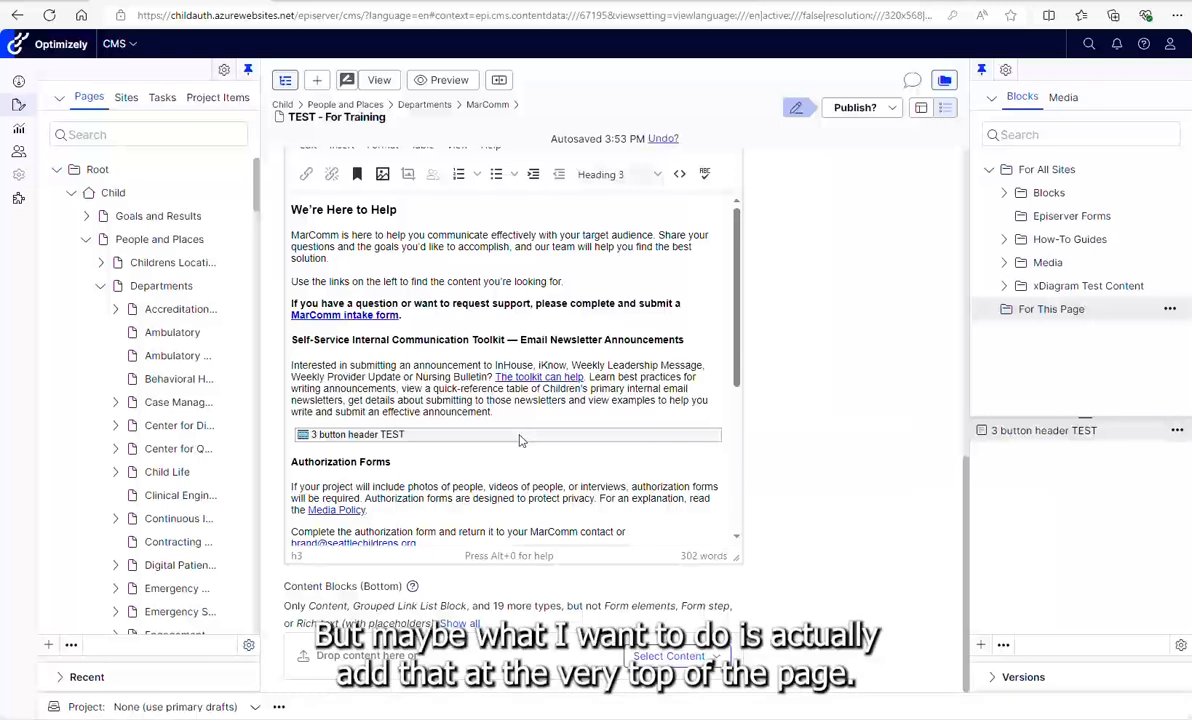
left_click_drag(519, 442, 518, 435)
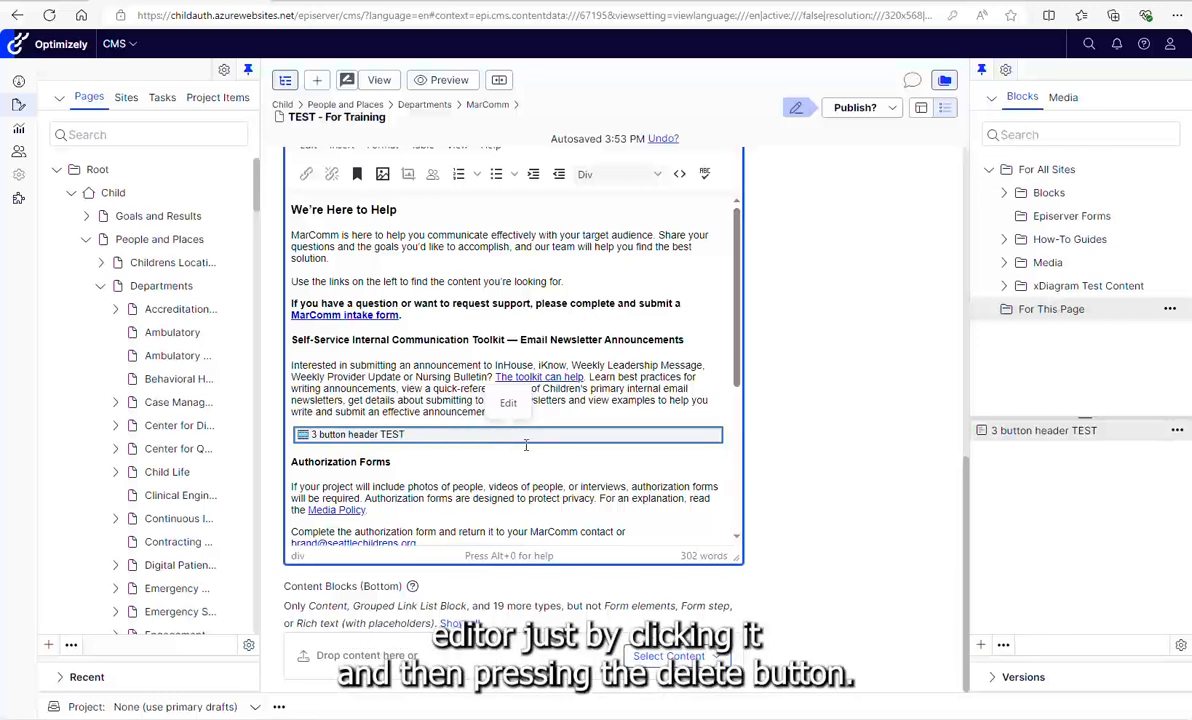
key("Delete")
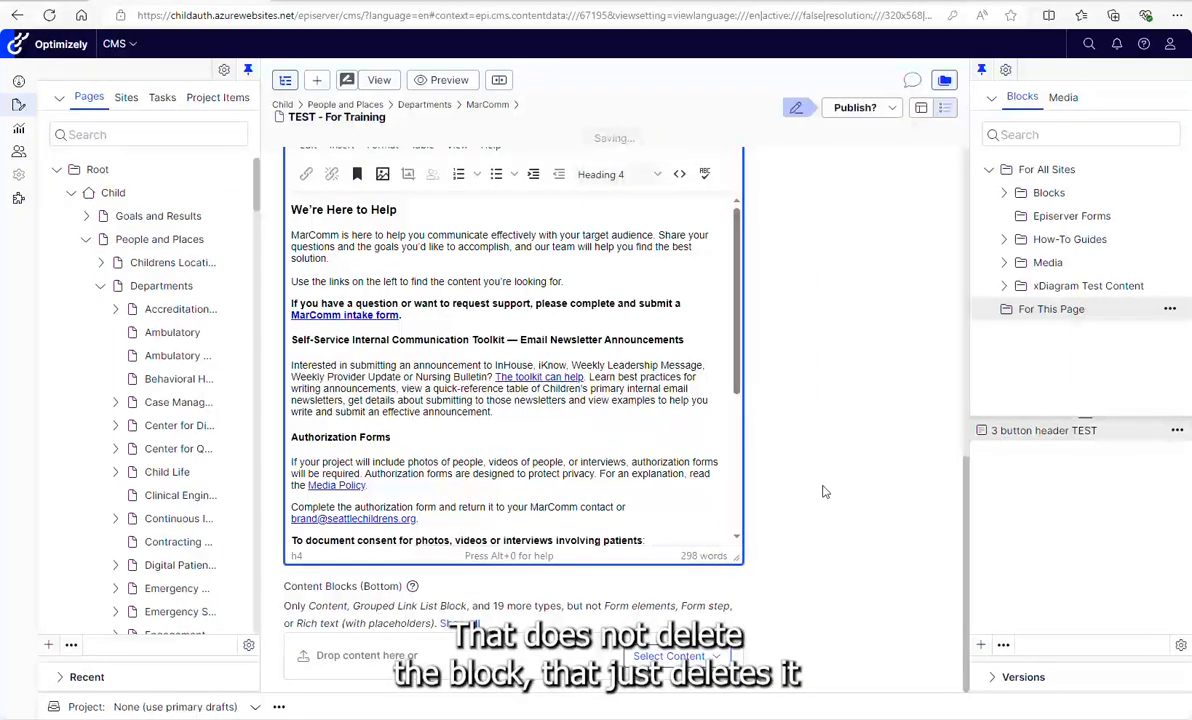
Step: Add the 3 button header TEST block to the page's Button Header area and check its placement in a preview
scroll(552, 468, "up", 1)
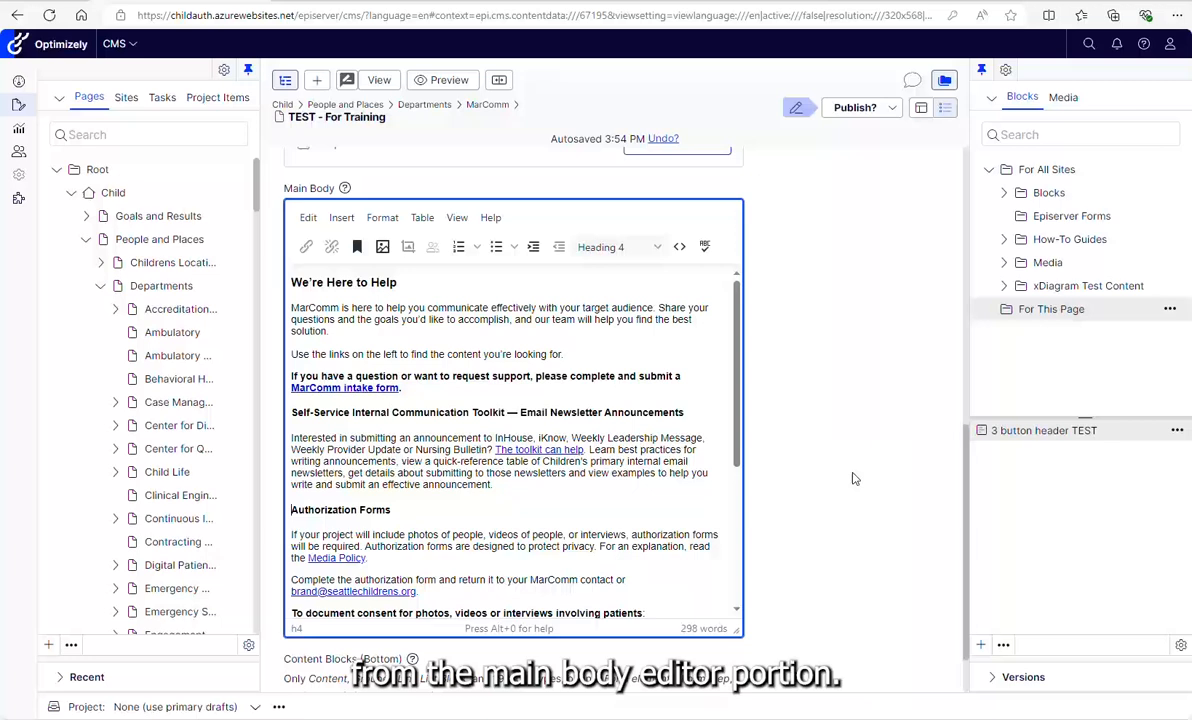
scroll(800, 450, "up", 3)
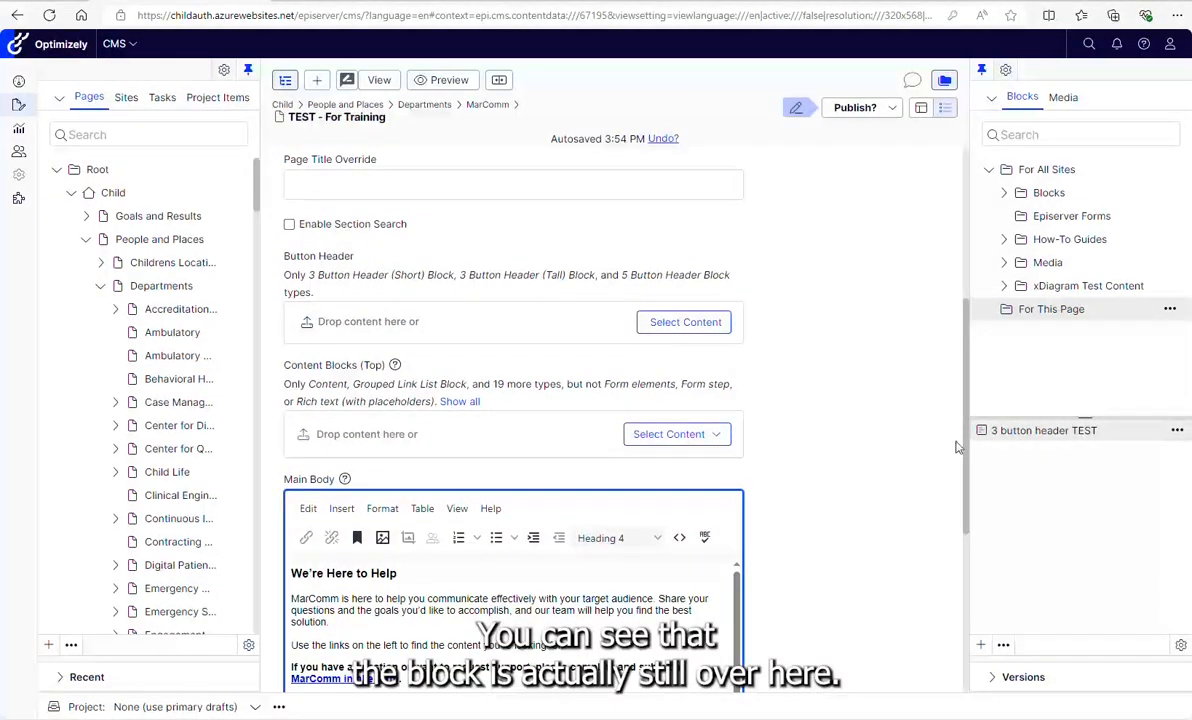
scroll(810, 540, "up", 2)
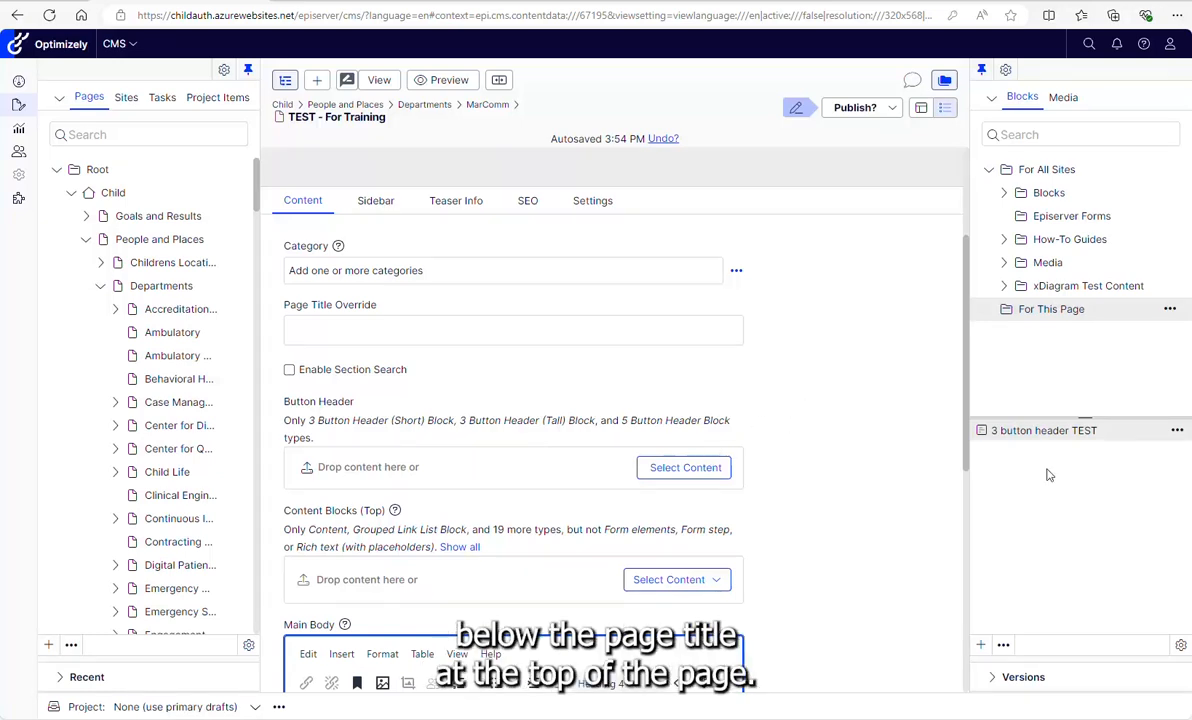
left_click_drag(1032, 439, 408, 471)
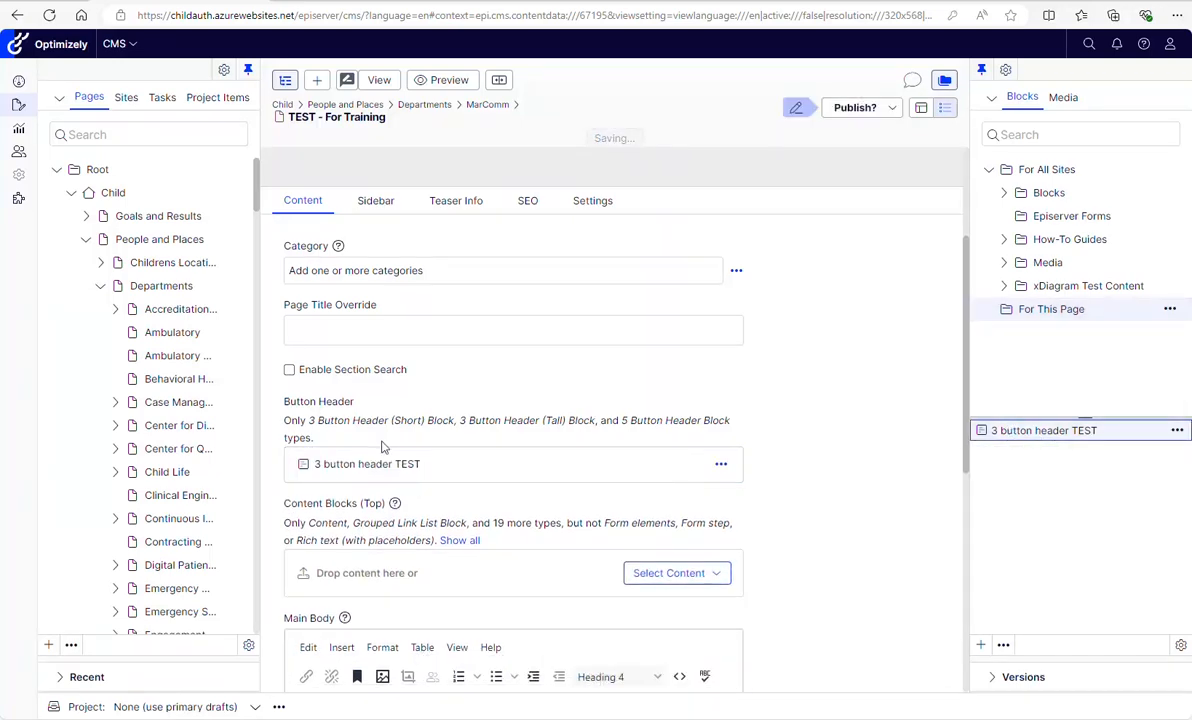
left_click(450, 82)
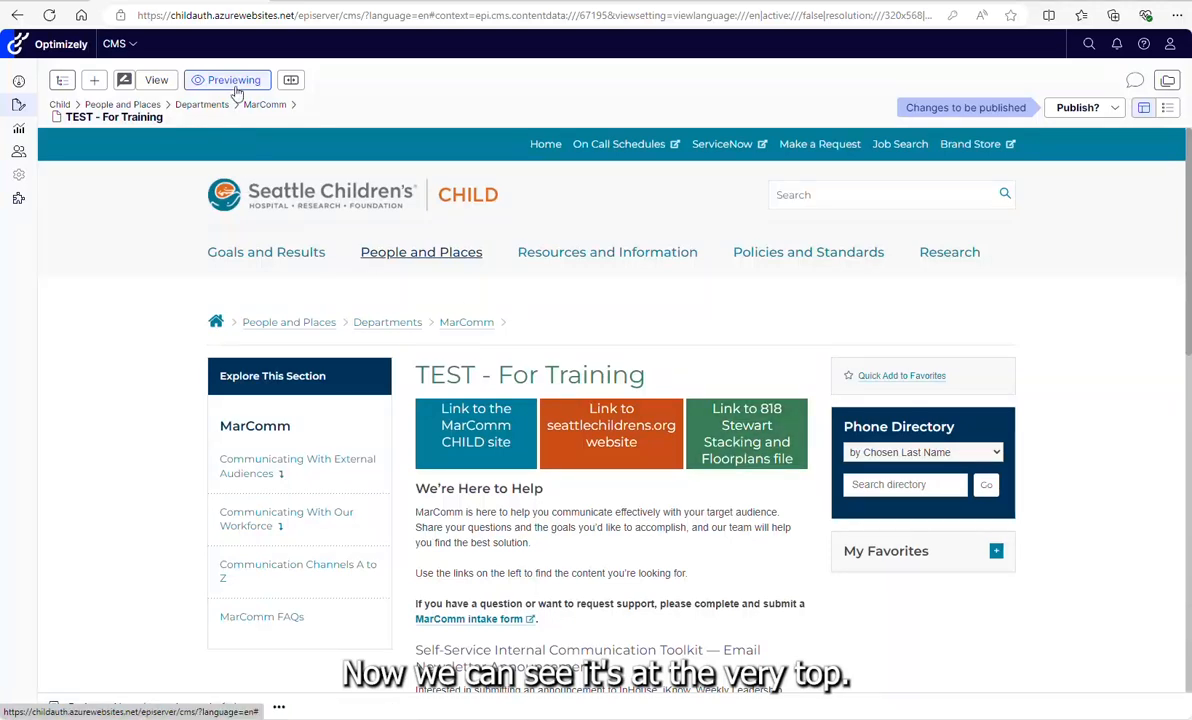
left_click(229, 82)
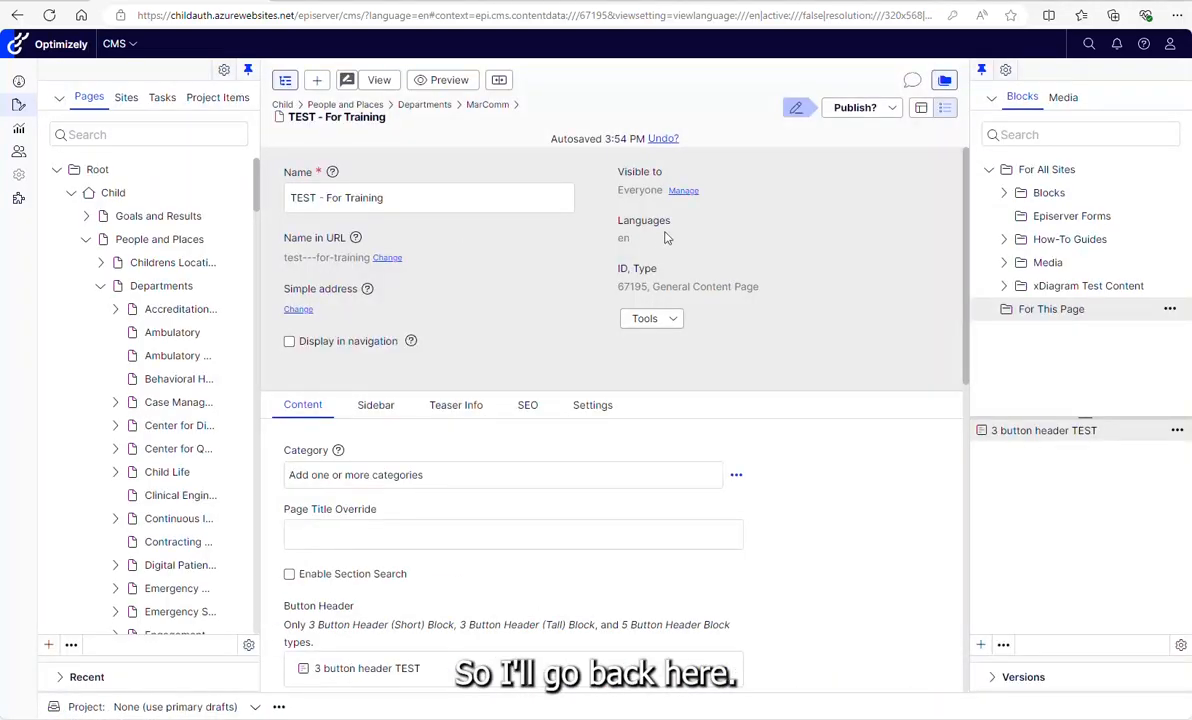
Step: Check whether the 3 button header TEST block can be placed in the page's Left Sidebar or Right Sidebar area
left_click(383, 412)
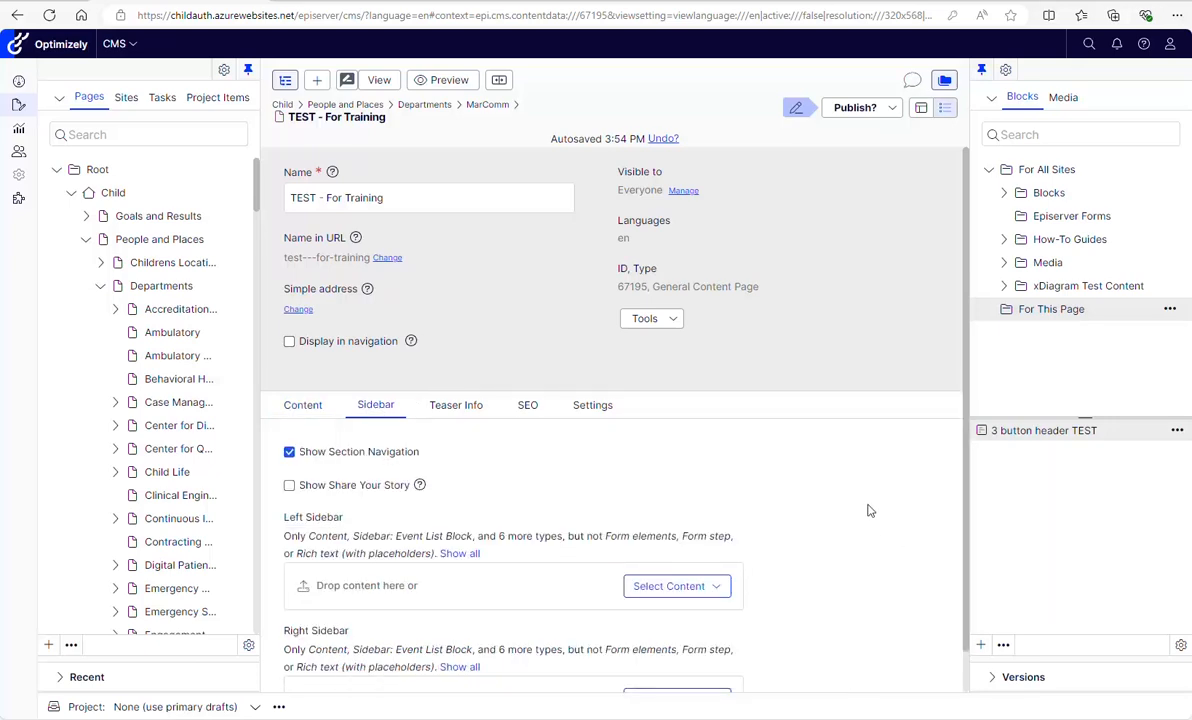
scroll(868, 510, "down", 1)
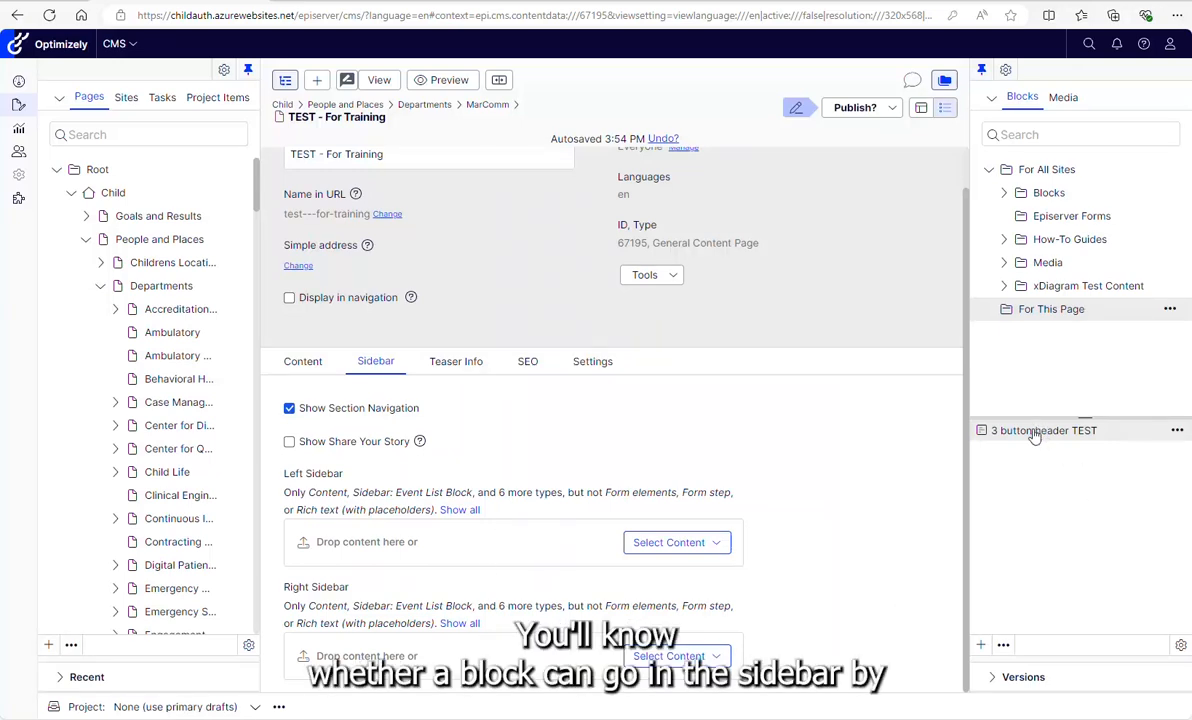
mouse_move(1035, 436)
left_mouse_down()
mouse_move(915, 428)
mouse_move(610, 530)
mouse_move(441, 550)
mouse_move(370, 543)
mouse_move(435, 549)
mouse_move(460, 518)
mouse_move(852, 452)
mouse_move(1015, 449)
left_mouse_up()
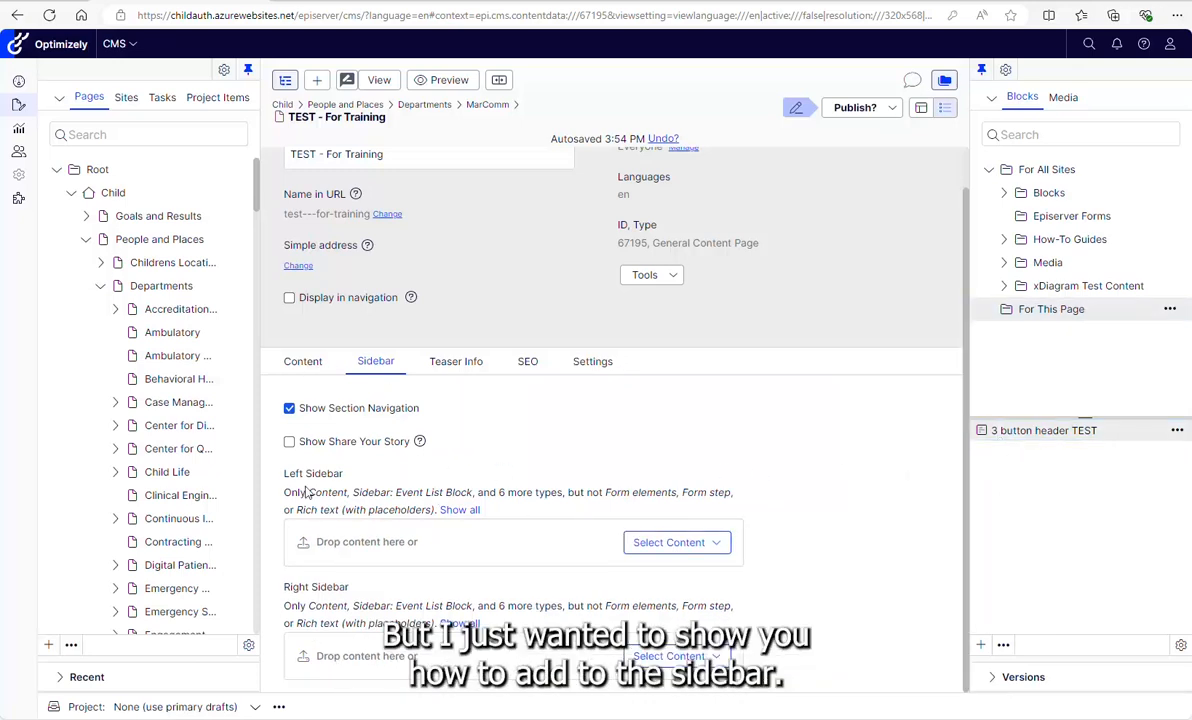
Step: Return to the page's main content properties and publish the TEST - For Training page
left_click(305, 365)
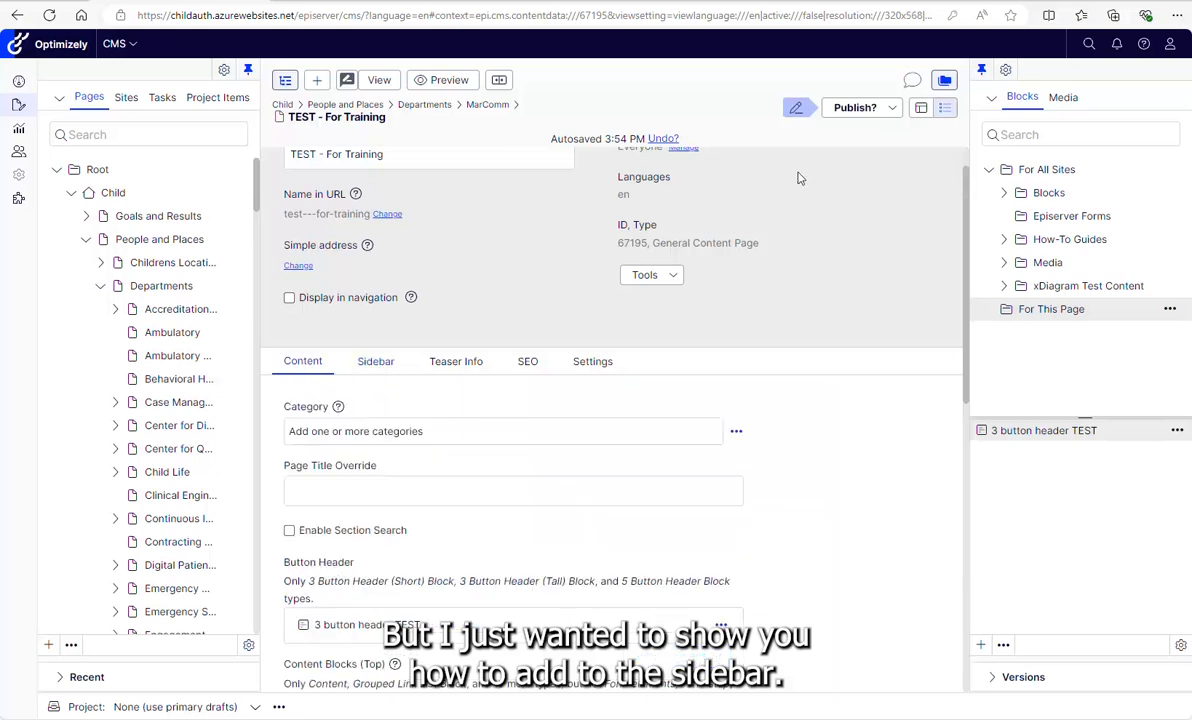
left_click(843, 109)
left_click(769, 184)
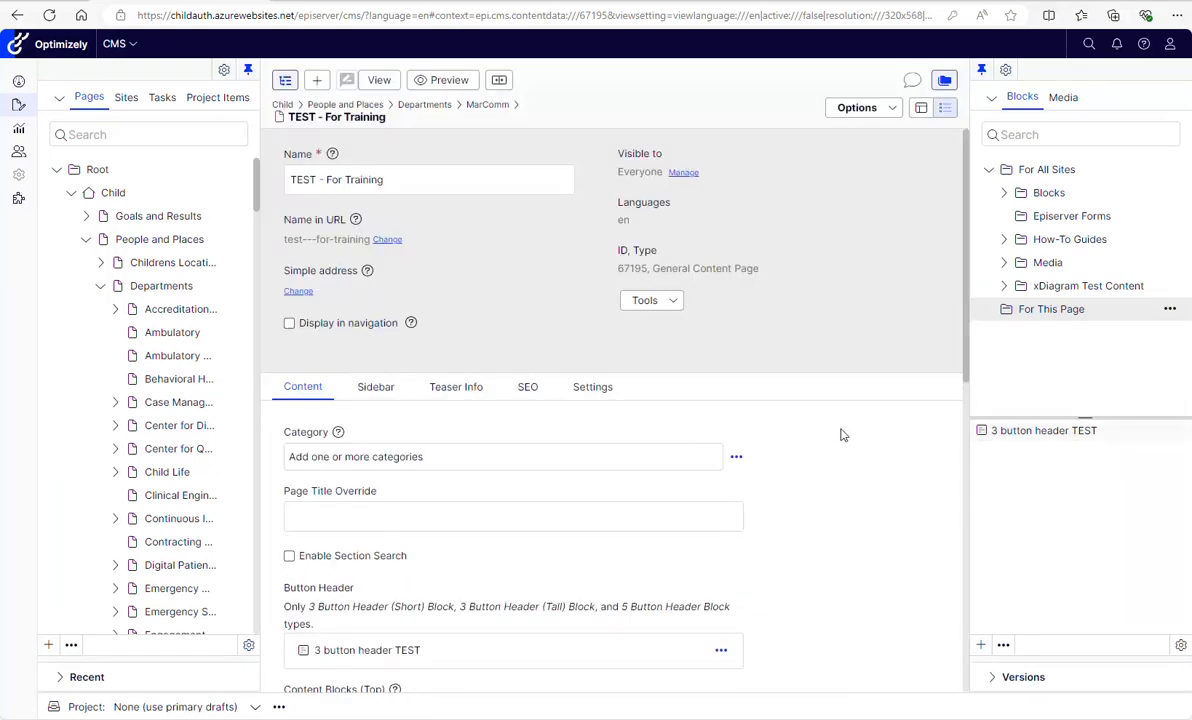
Step: Open the published page on the website in a new browser tab, review the button header, and return to the editor
left_click(855, 112)
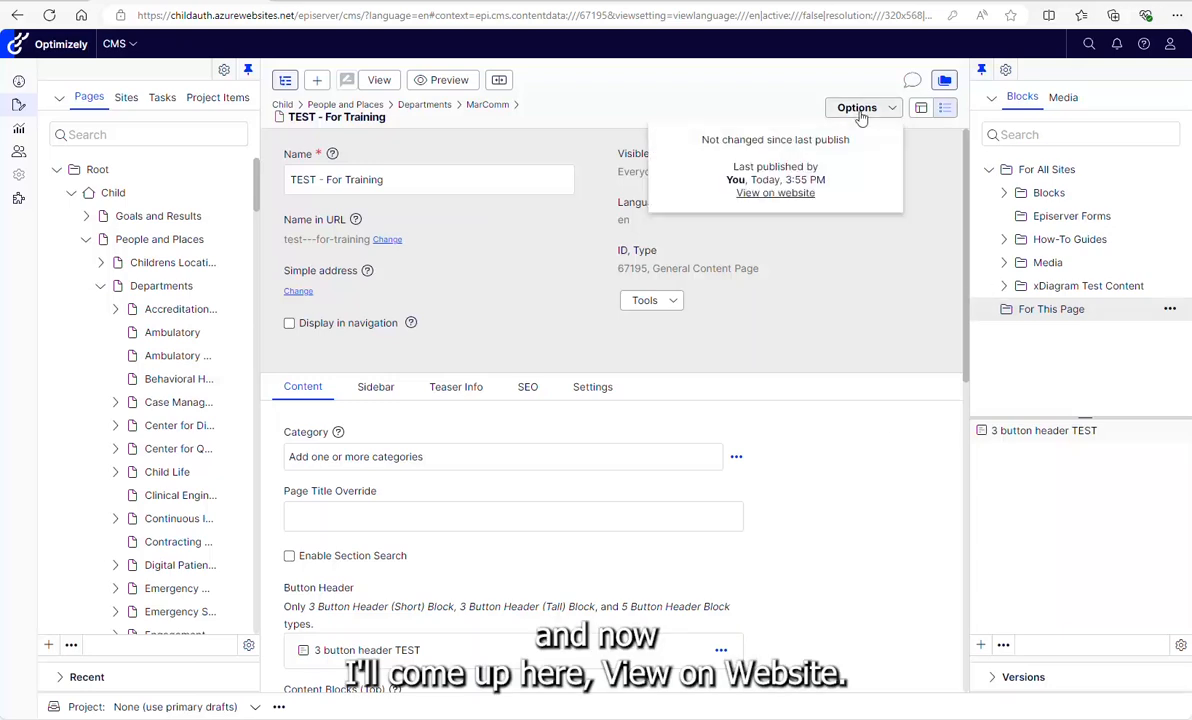
right_click(783, 196)
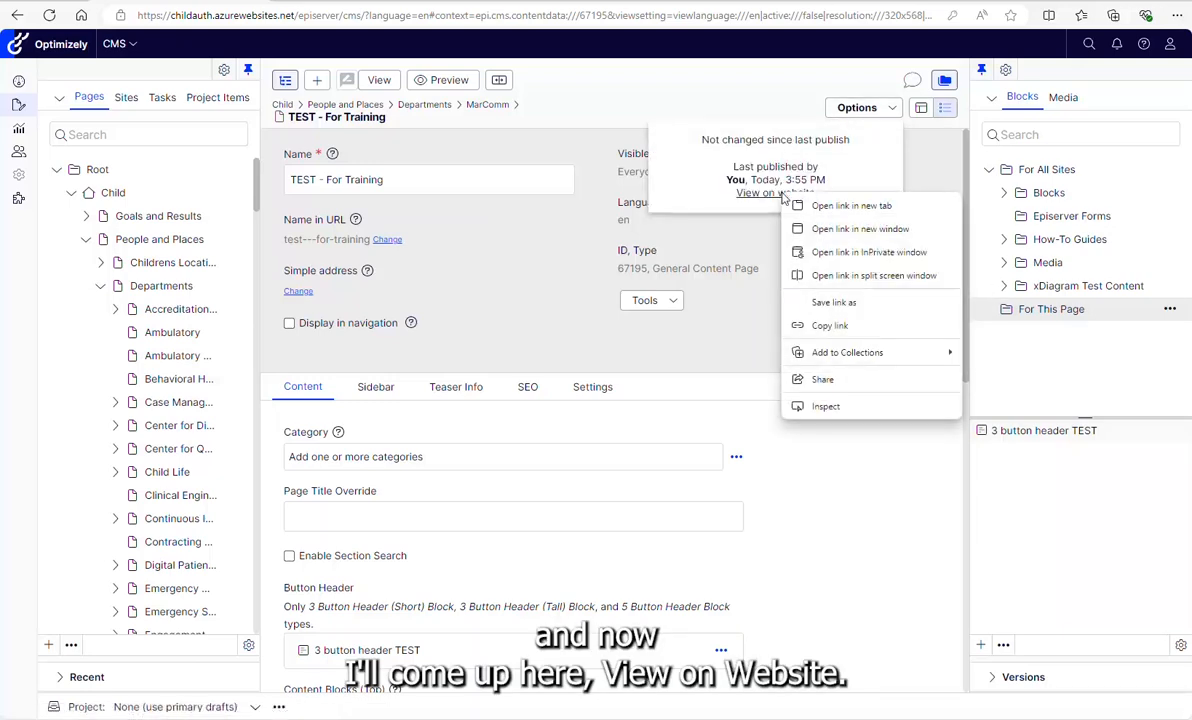
left_click(862, 207)
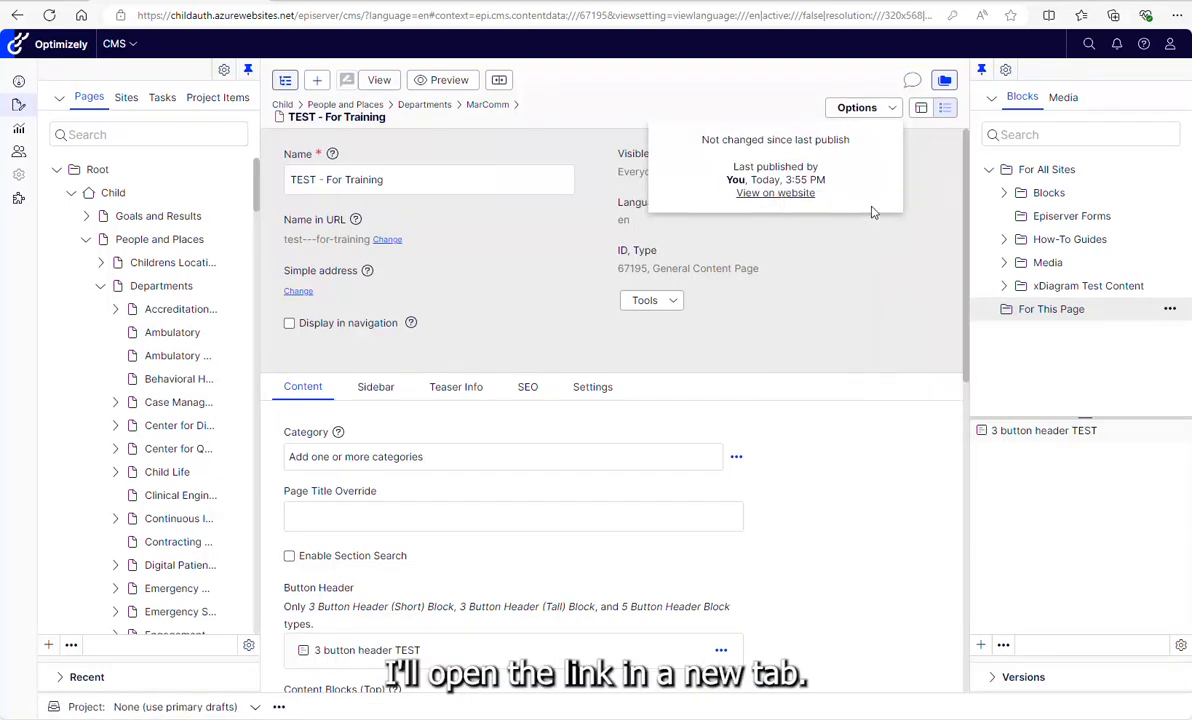
left_click(391, 5)
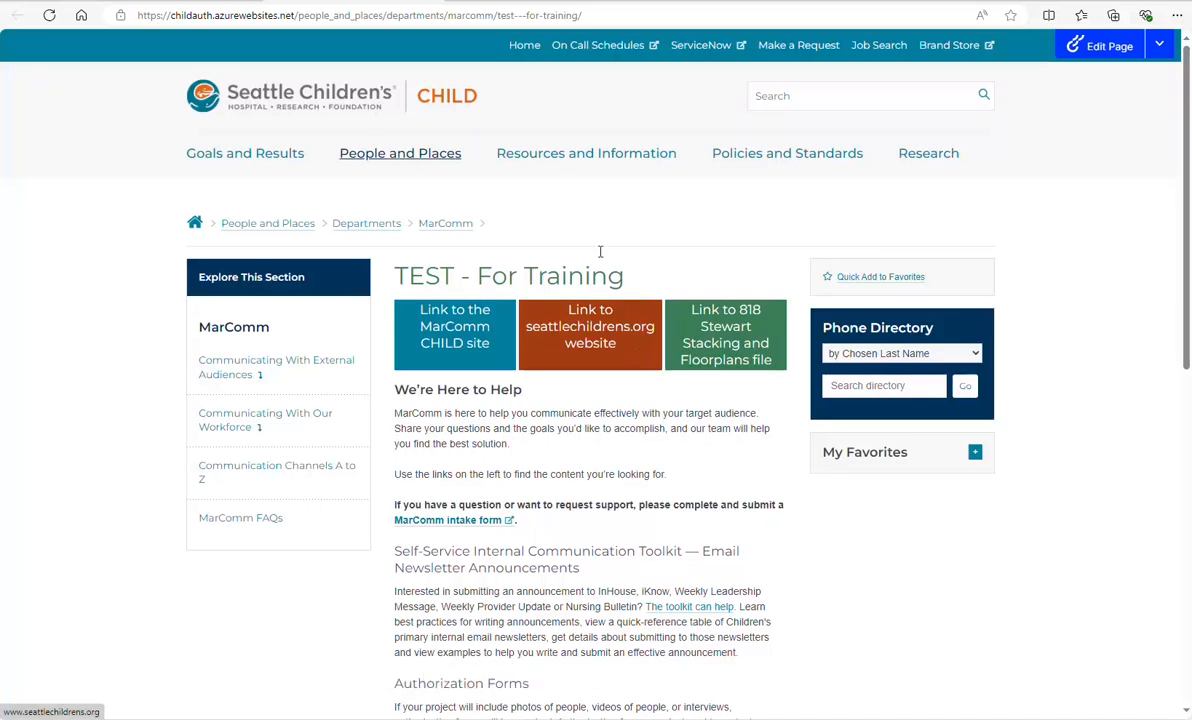
left_click(198, 1)
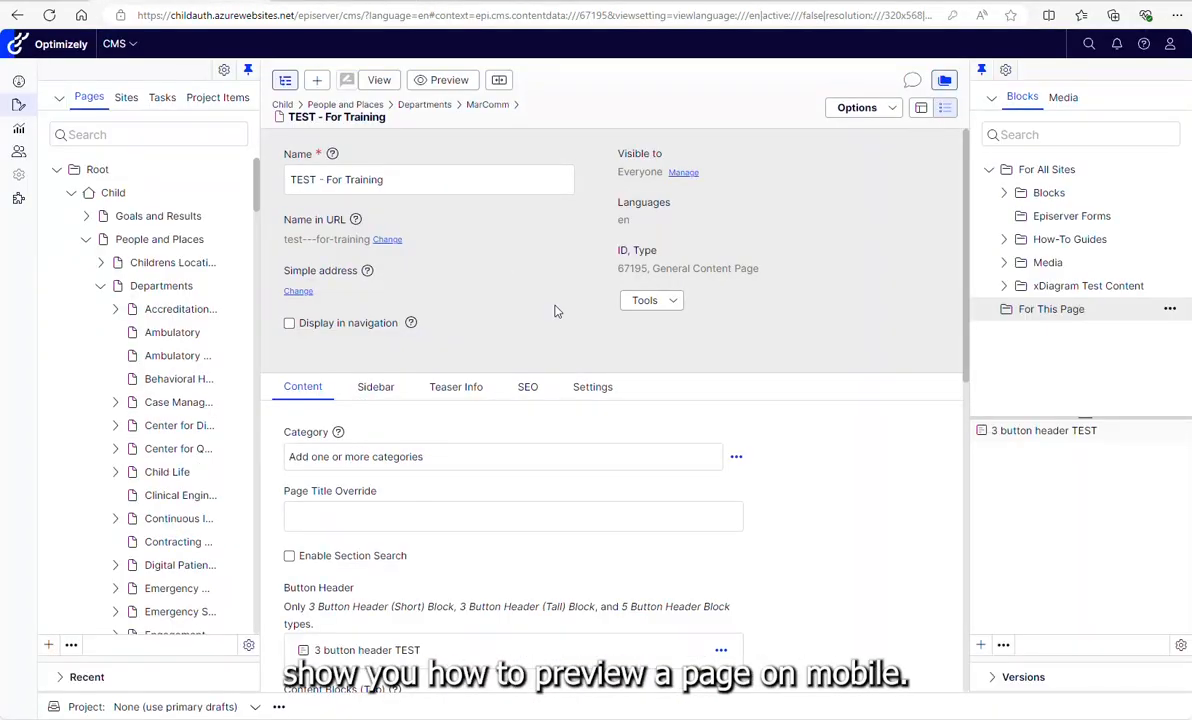
Step: View the page in the Mobile channel, check the channel and resolution options, and examine the full mobile layout with its stacked buttons
left_click(379, 80)
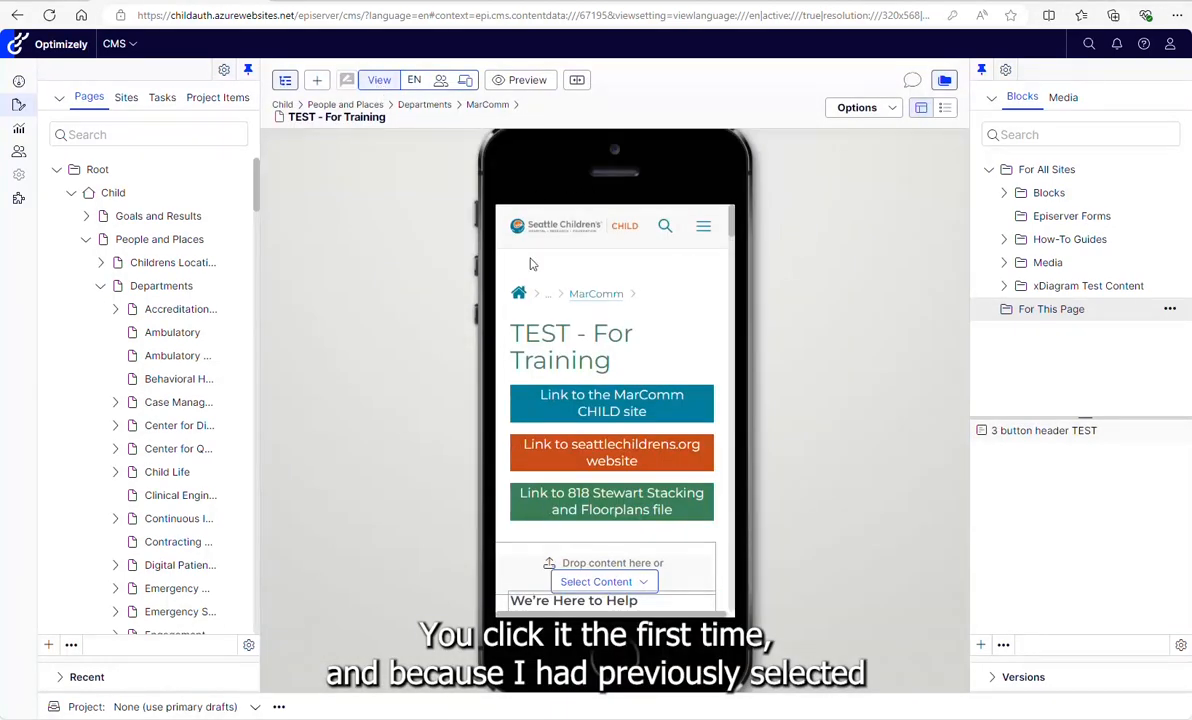
left_click(466, 86)
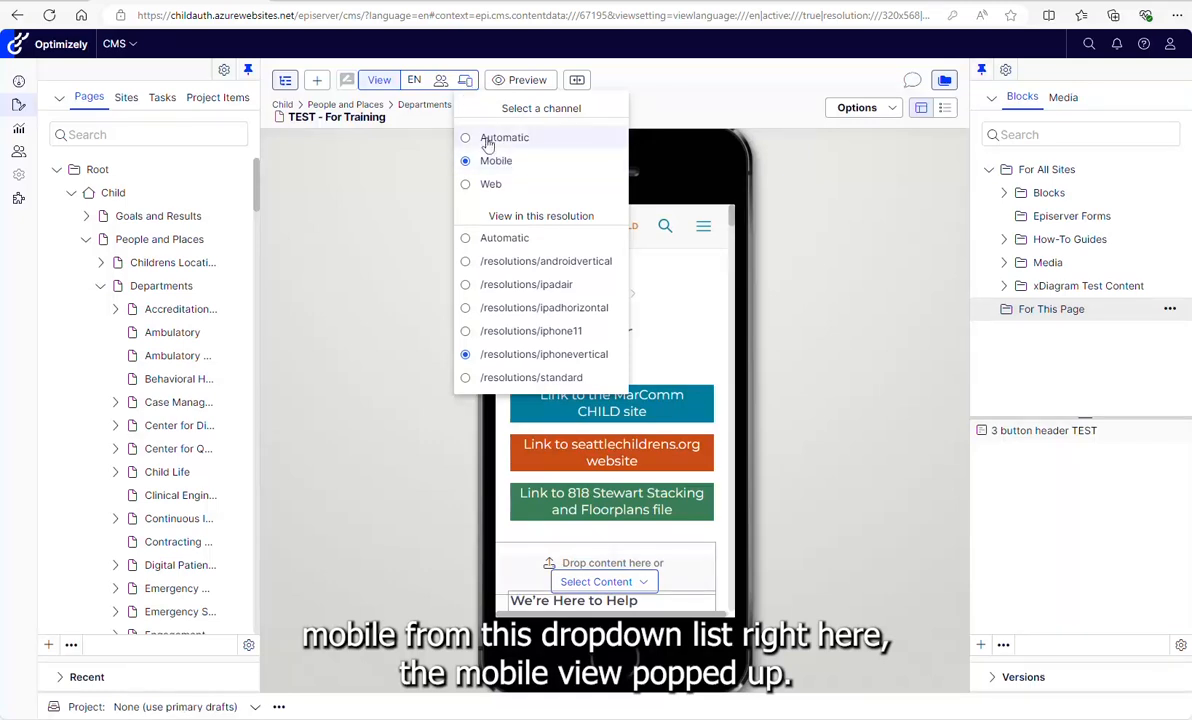
left_click(828, 240)
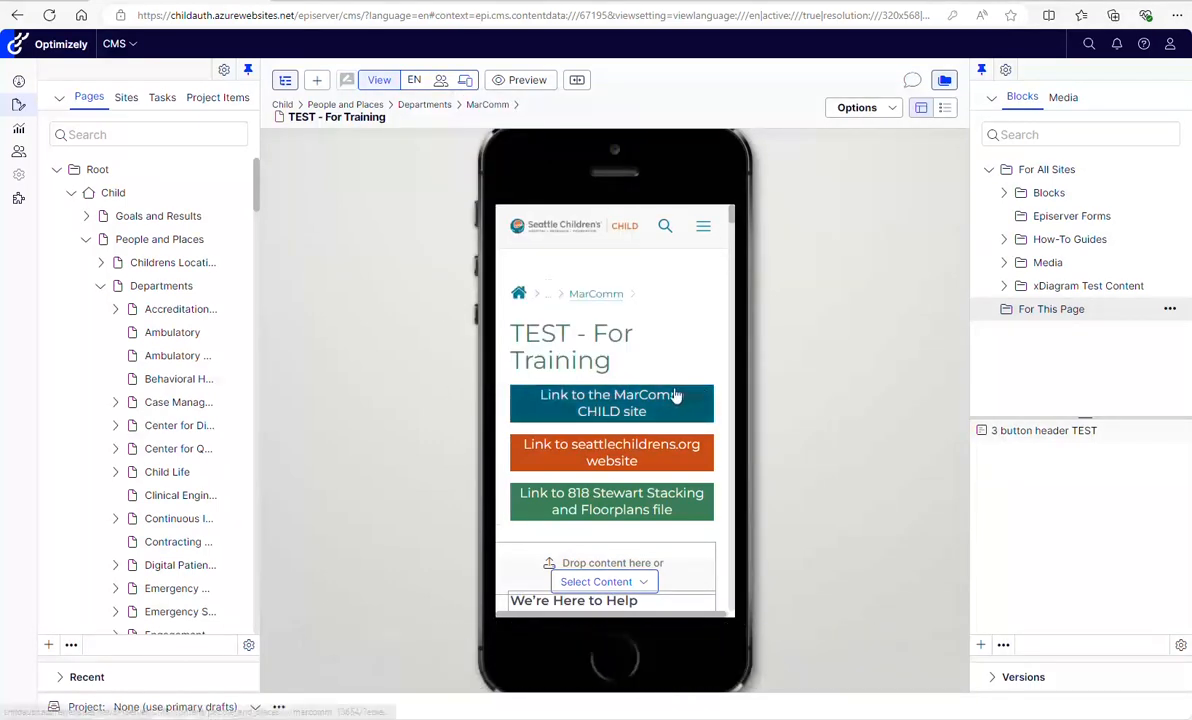
scroll(640, 420, "down", 4)
scroll(676, 395, "down", 12)
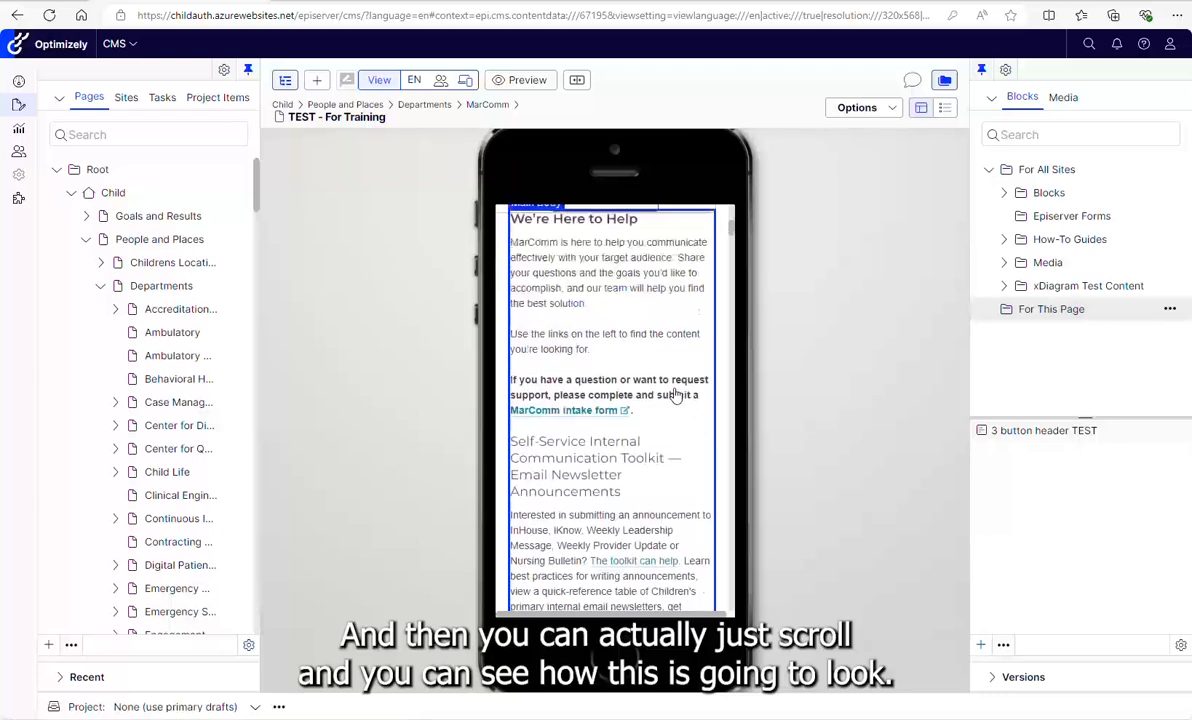
scroll(676, 395, "down", 3)
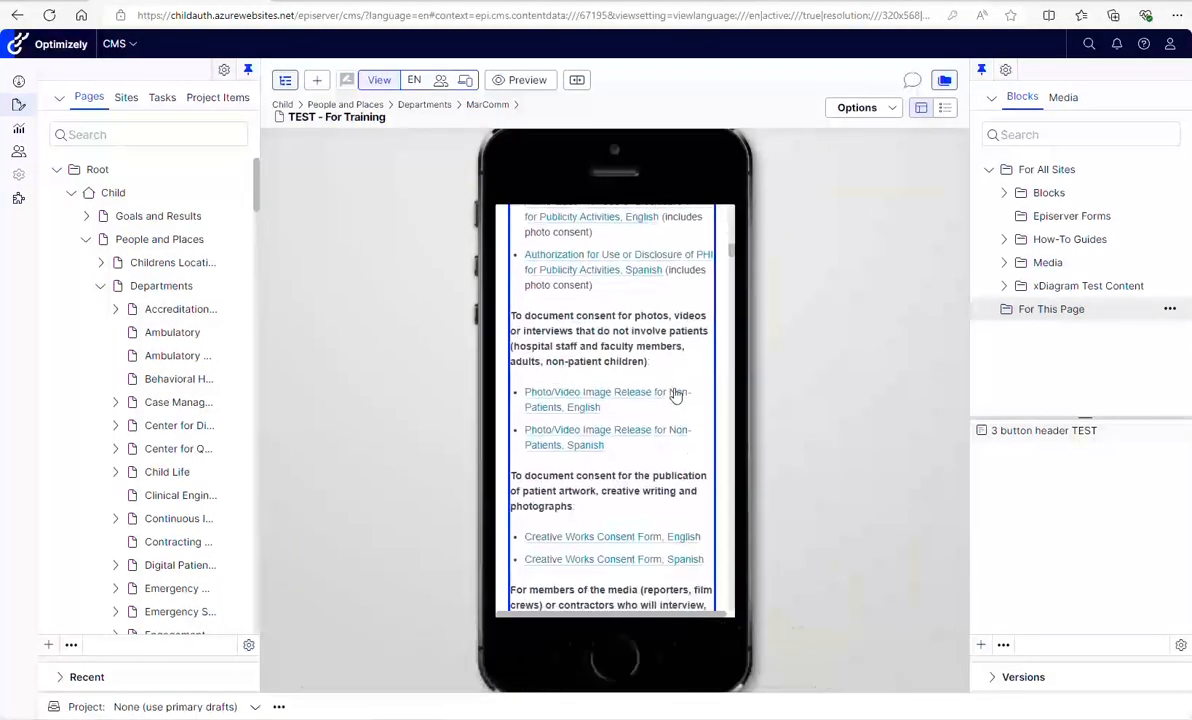
scroll(676, 395, "up", 15)
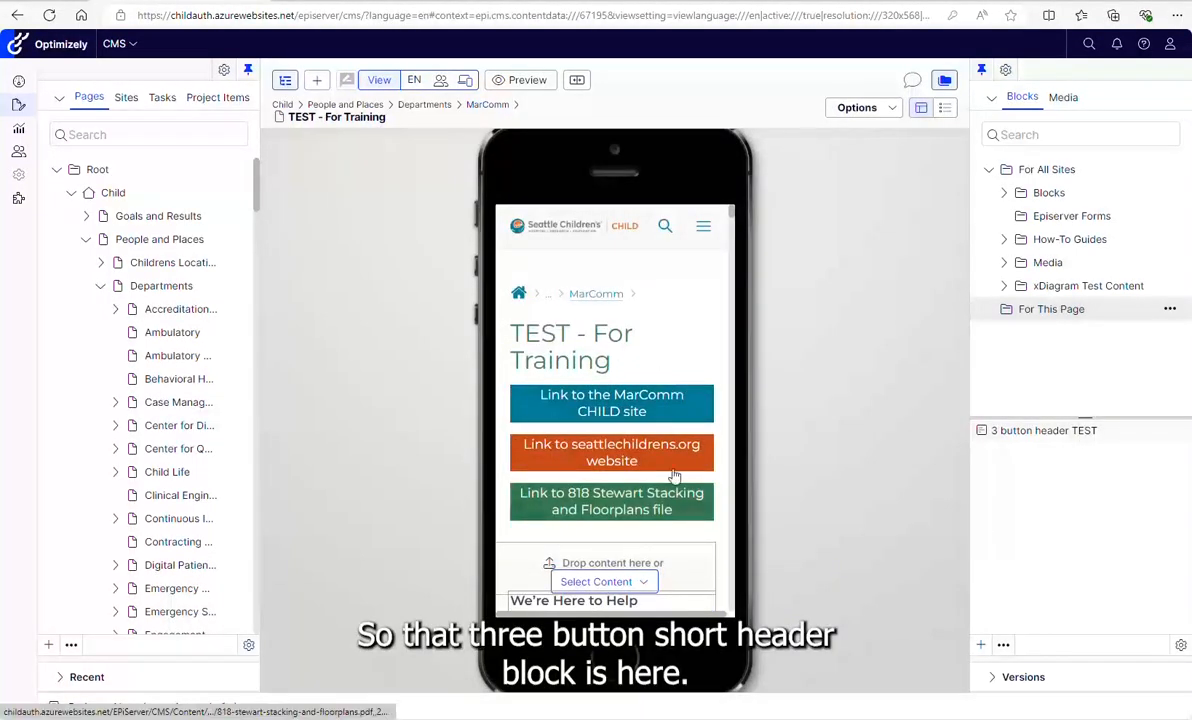